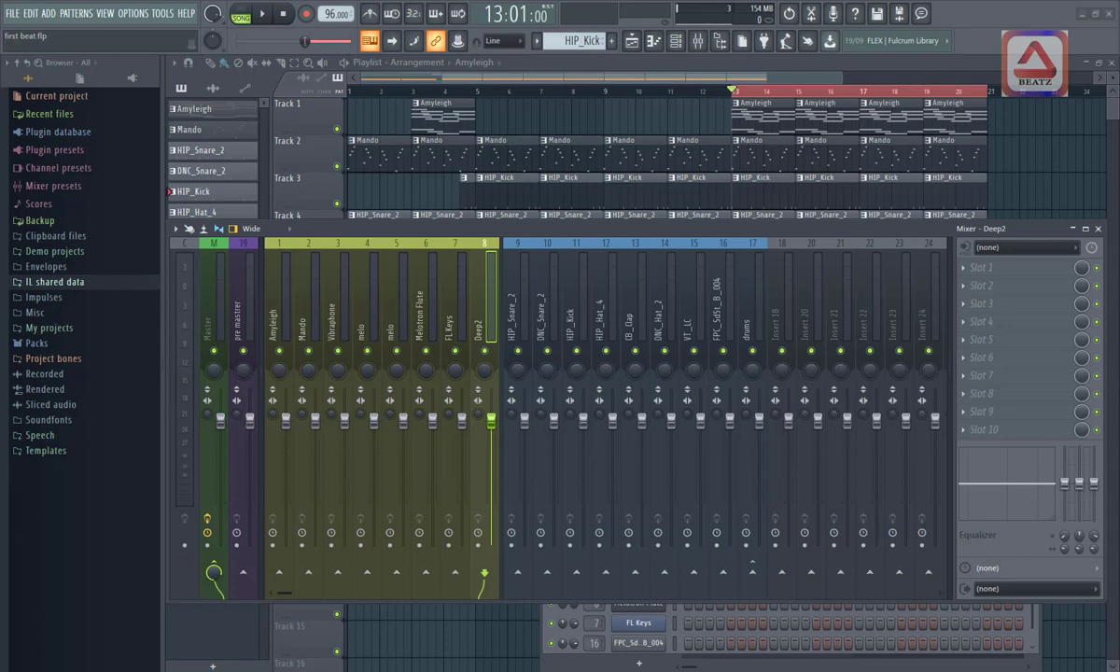
# Route the drums mixer track to the pre master track only
pyautogui.moveTo(401, 229); pyautogui.dragTo(407, 228)
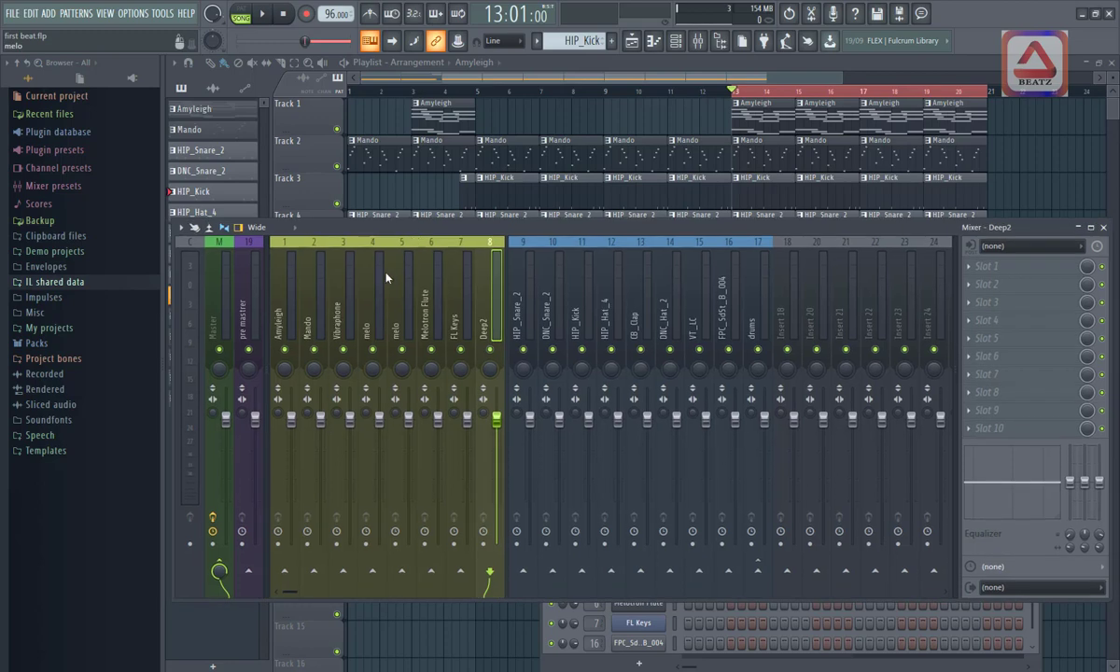
pyautogui.click(250, 314)
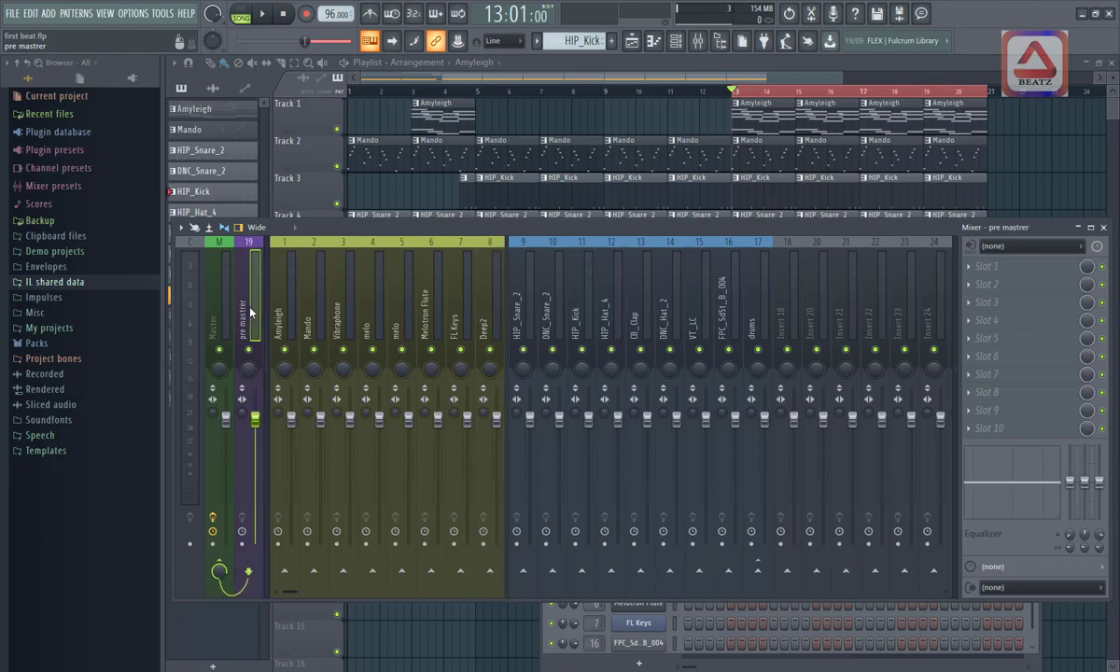
pyautogui.click(530, 300)
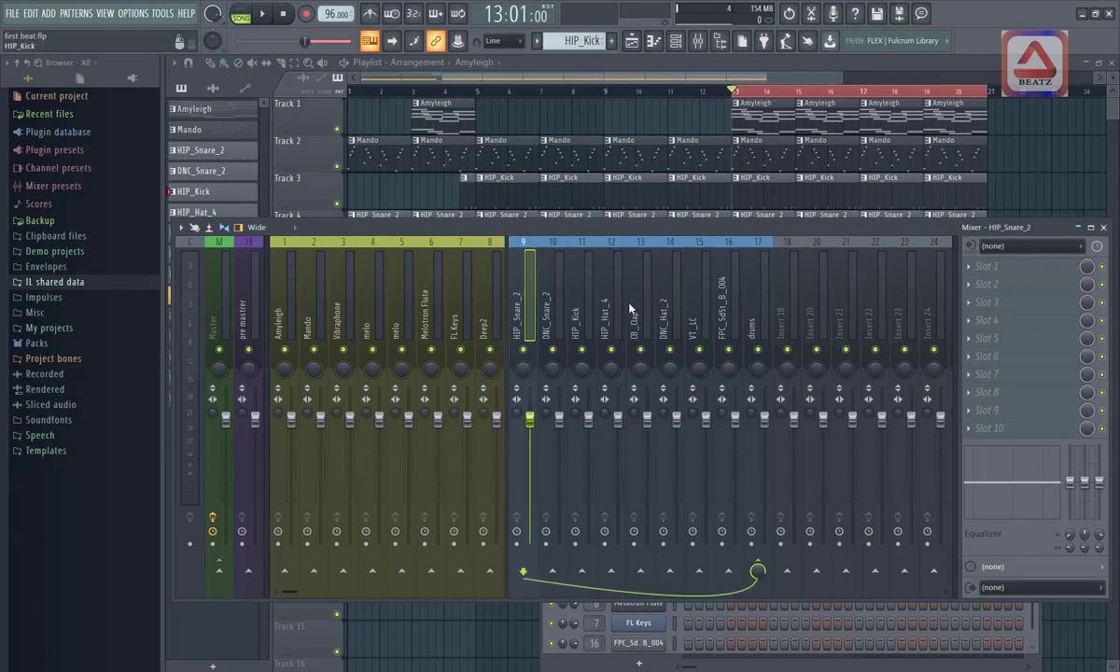
pyautogui.click(757, 318)
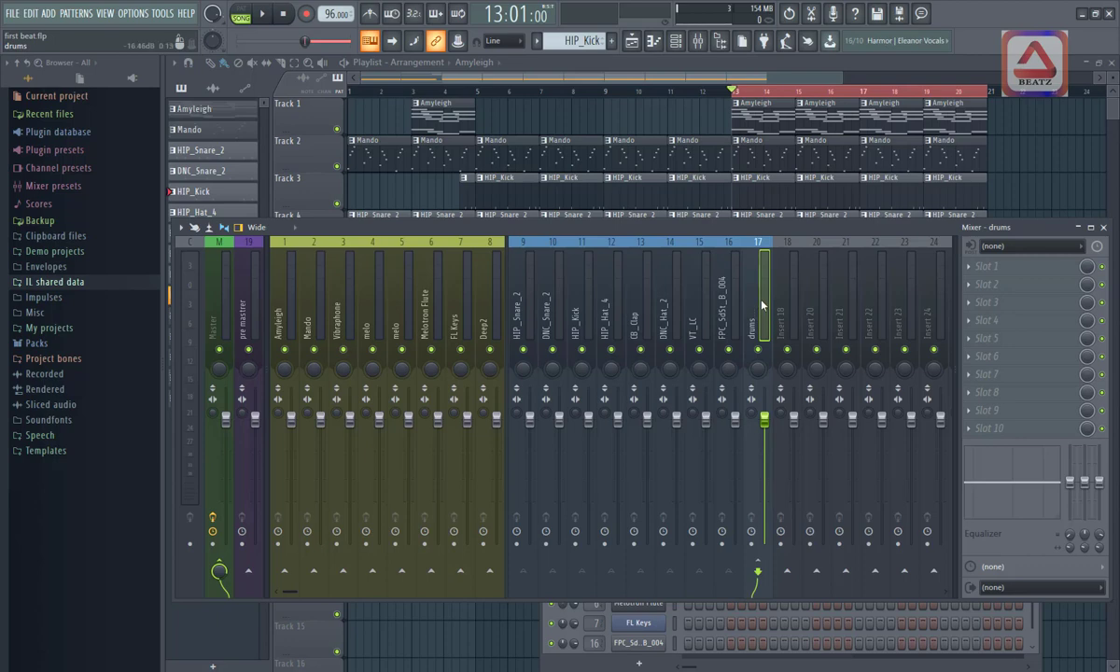
pyautogui.rightClick(248, 571)
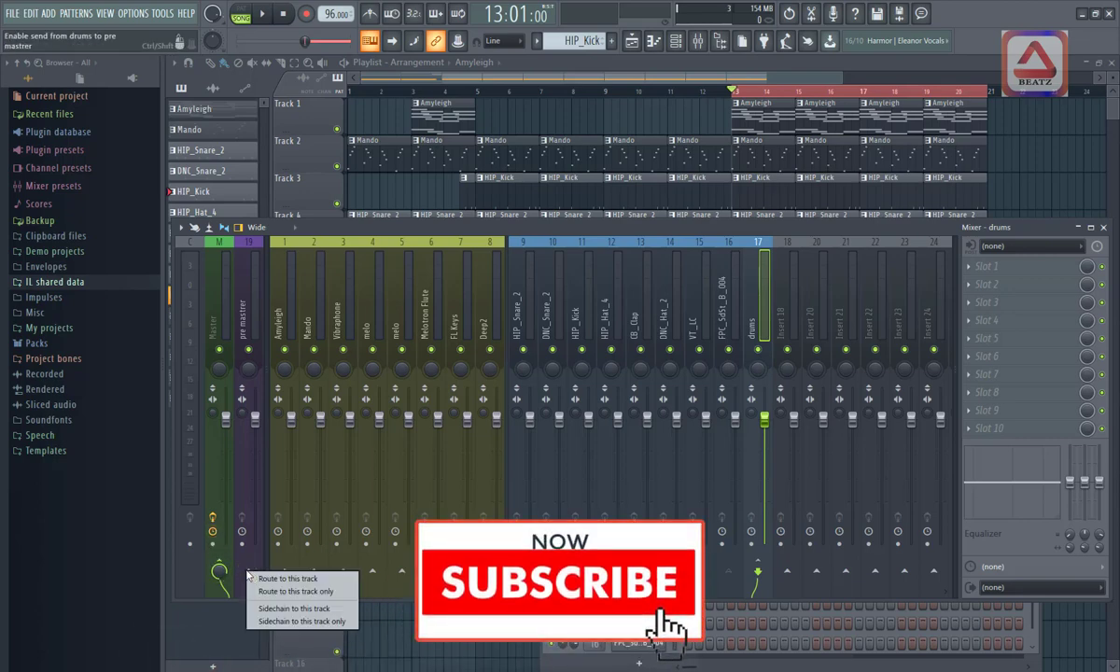
pyautogui.click(311, 599)
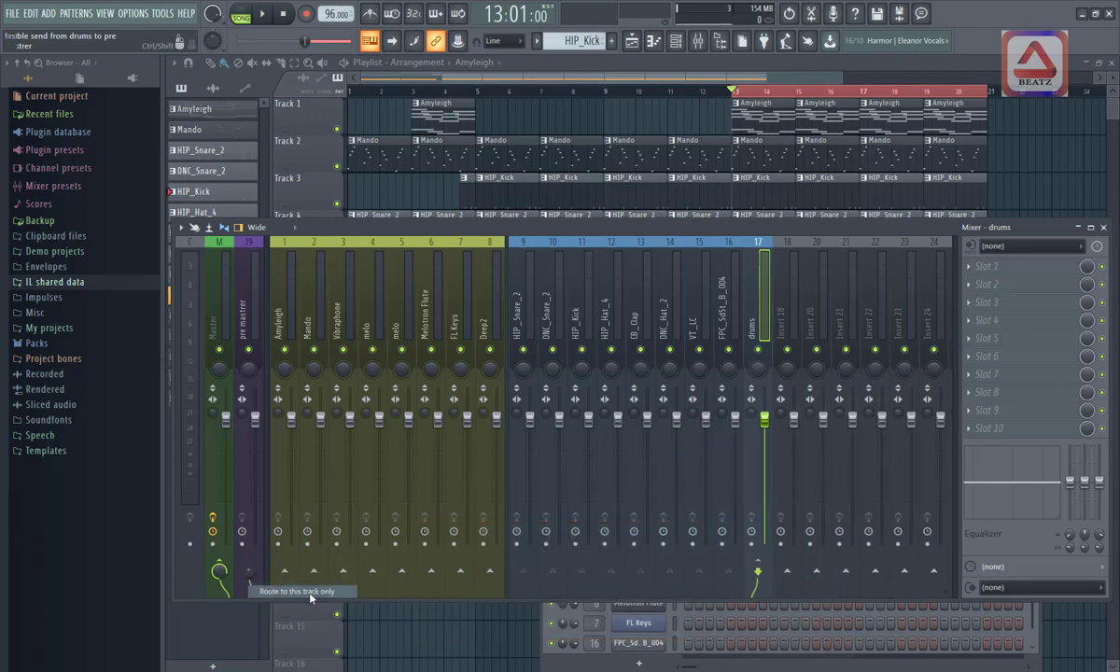
# Lower the Master track's volume fader to about 46% and reset it to its default
pyautogui.click(250, 320)
pyautogui.click(226, 308)
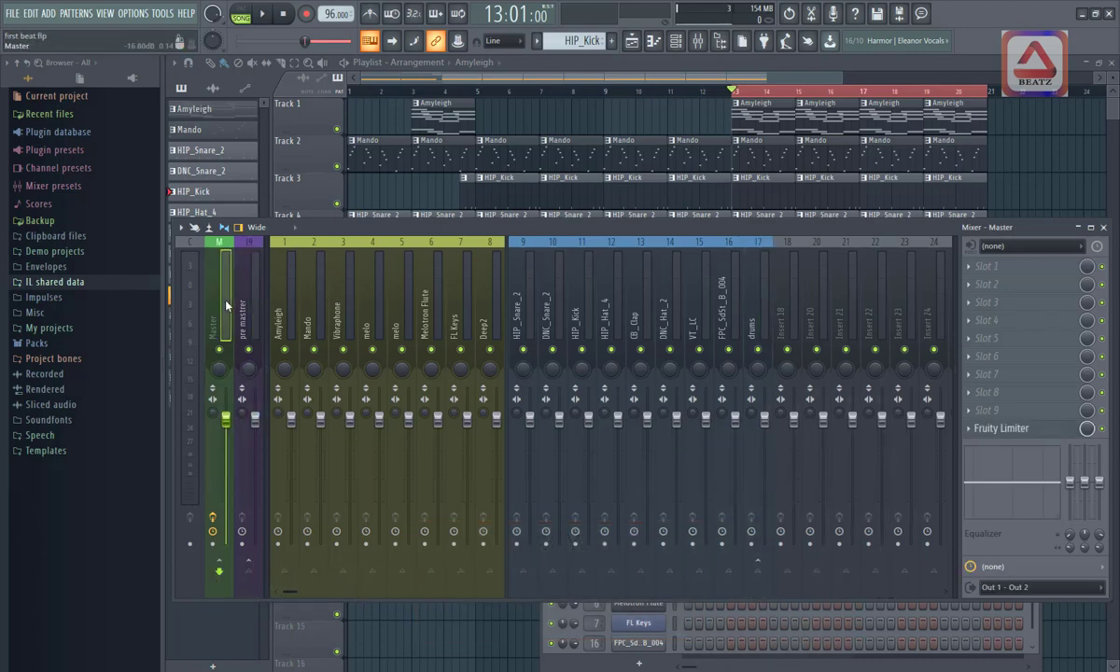
pyautogui.click(251, 313)
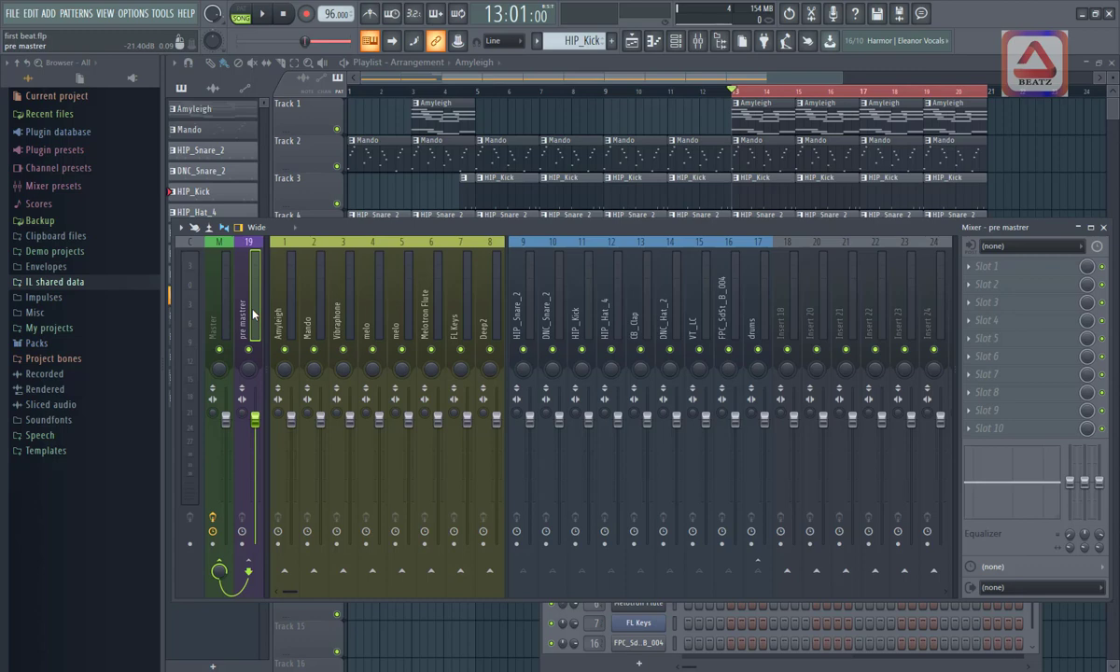
pyautogui.click(222, 307)
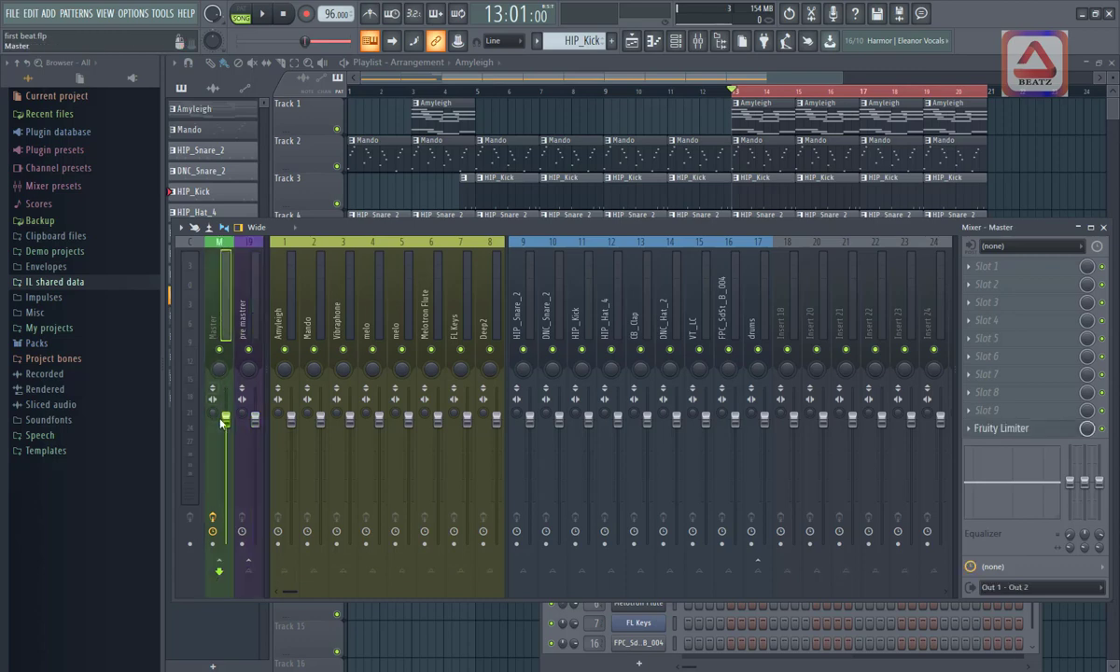
pyautogui.moveTo(227, 420); pyautogui.dragTo(225, 486)
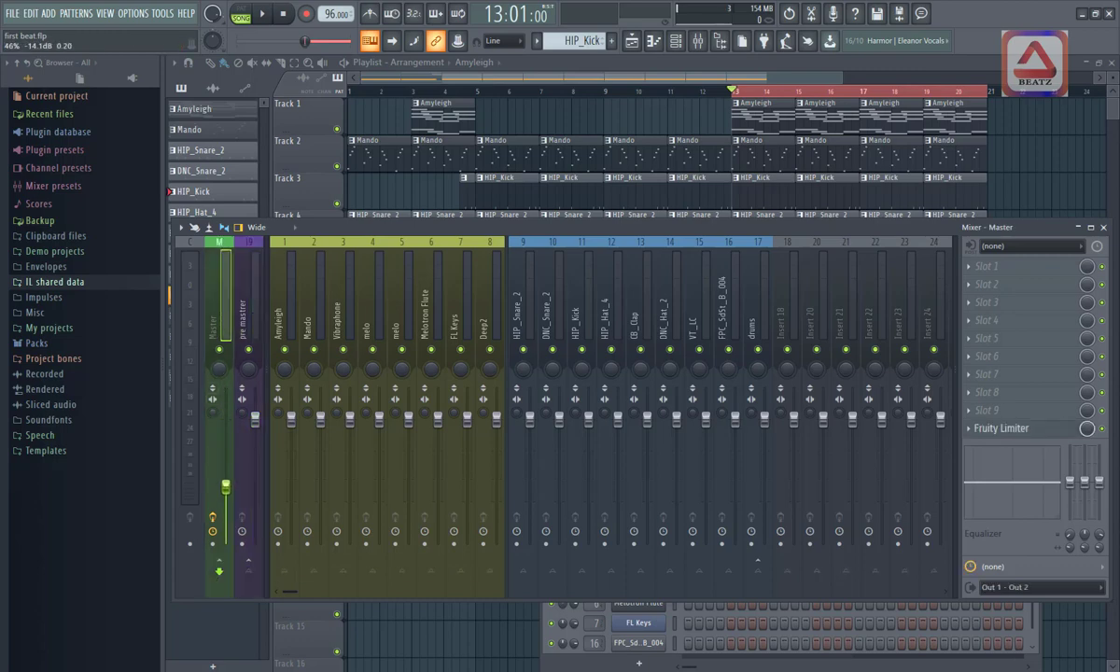
pyautogui.rightClick(227, 483)
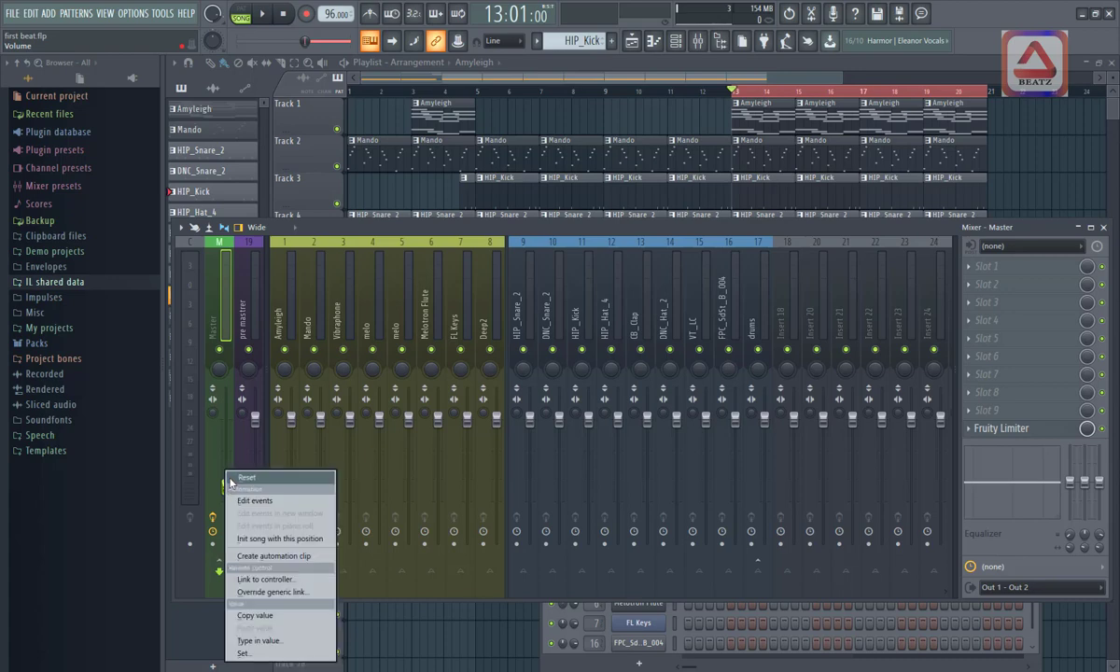
pyautogui.click(233, 478)
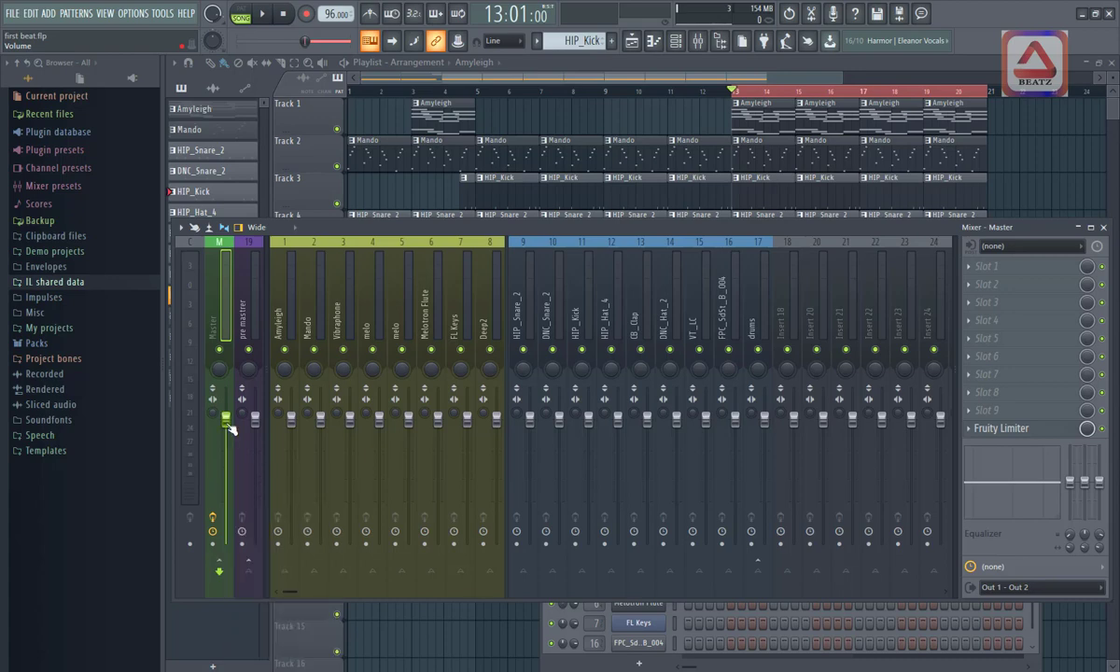
pyautogui.moveTo(226, 421)
pyautogui.mouseDown()
pyautogui.moveTo(226, 445)
pyautogui.moveTo(226, 420)
pyautogui.mouseUp()
pyautogui.rightClick(224, 425)
pyautogui.click(242, 435)
# Lower the pre master track's volume fader and reset it to its default
pyautogui.click(253, 294)
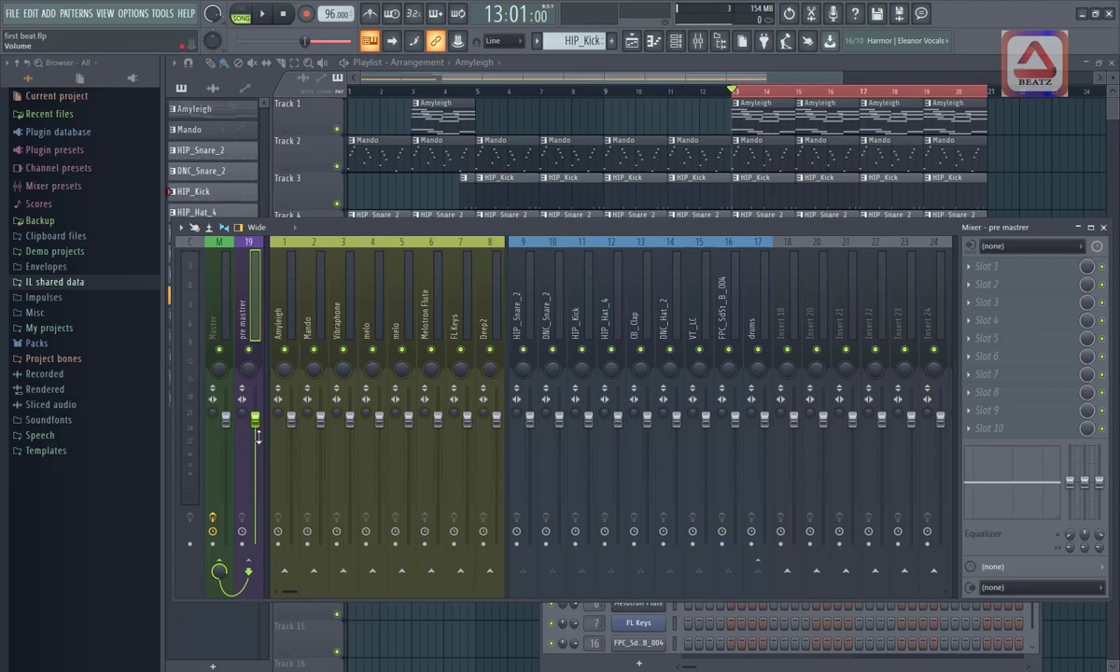
pyautogui.moveTo(259, 427); pyautogui.dragTo(258, 489)
pyautogui.rightClick(256, 477)
pyautogui.click(262, 483)
# Examine how the individual drum, drums, pre master, Master and melodic instrument tracks are routed in the mixer
pyautogui.click(535, 299)
pyautogui.moveTo(537, 300); pyautogui.dragTo(735, 334)
pyautogui.click(757, 321)
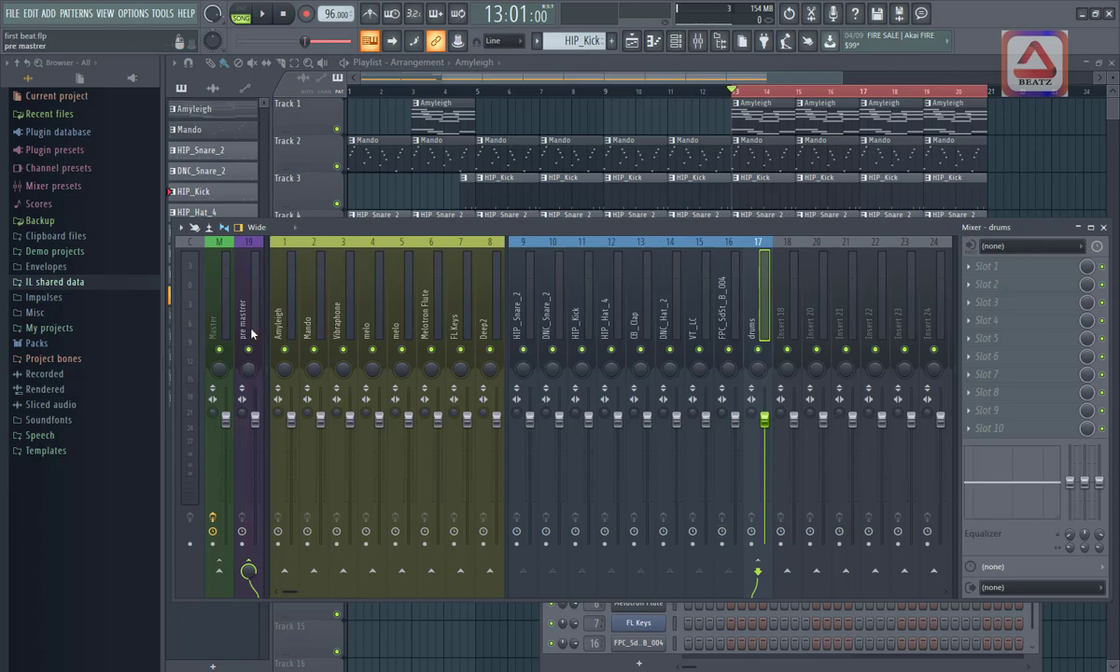
pyautogui.click(234, 307)
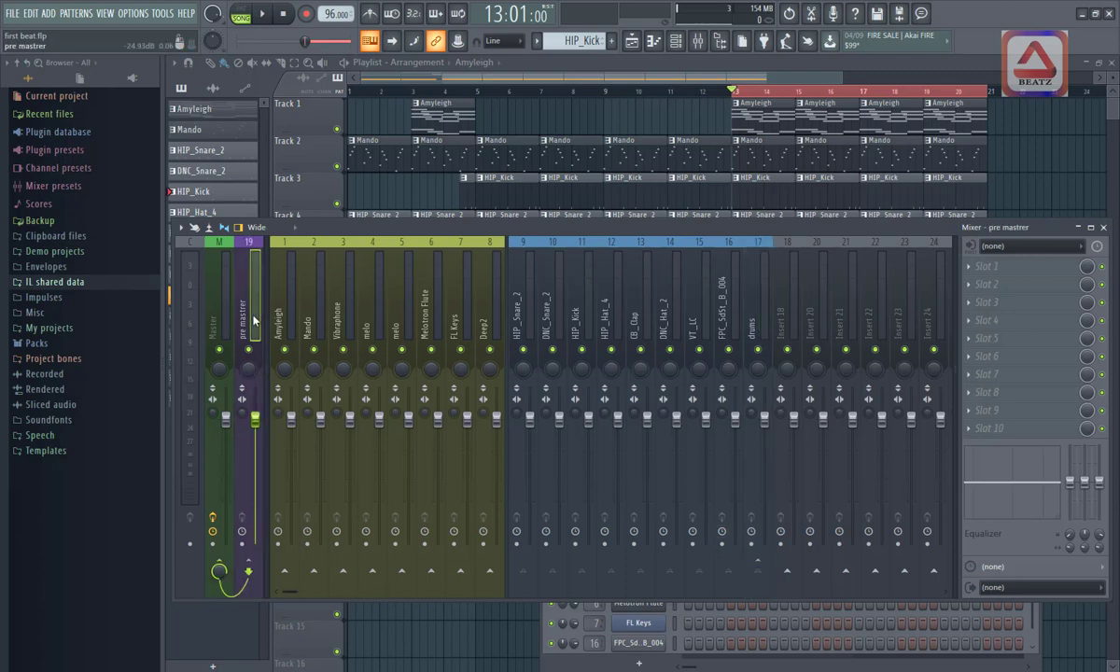
pyautogui.click(210, 287)
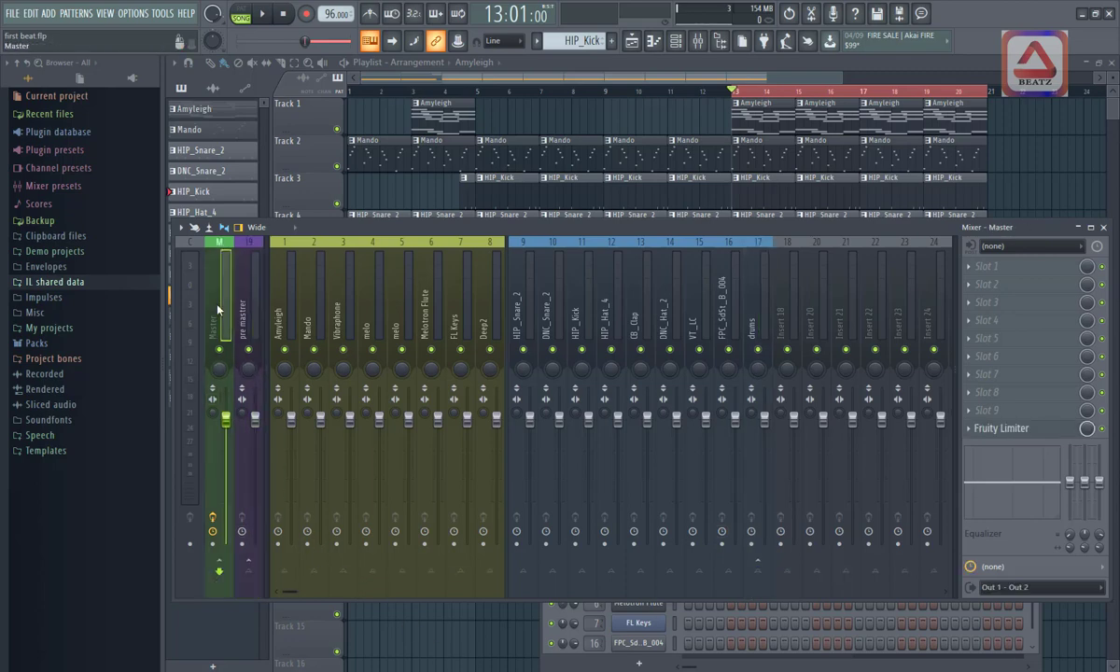
pyautogui.click(764, 320)
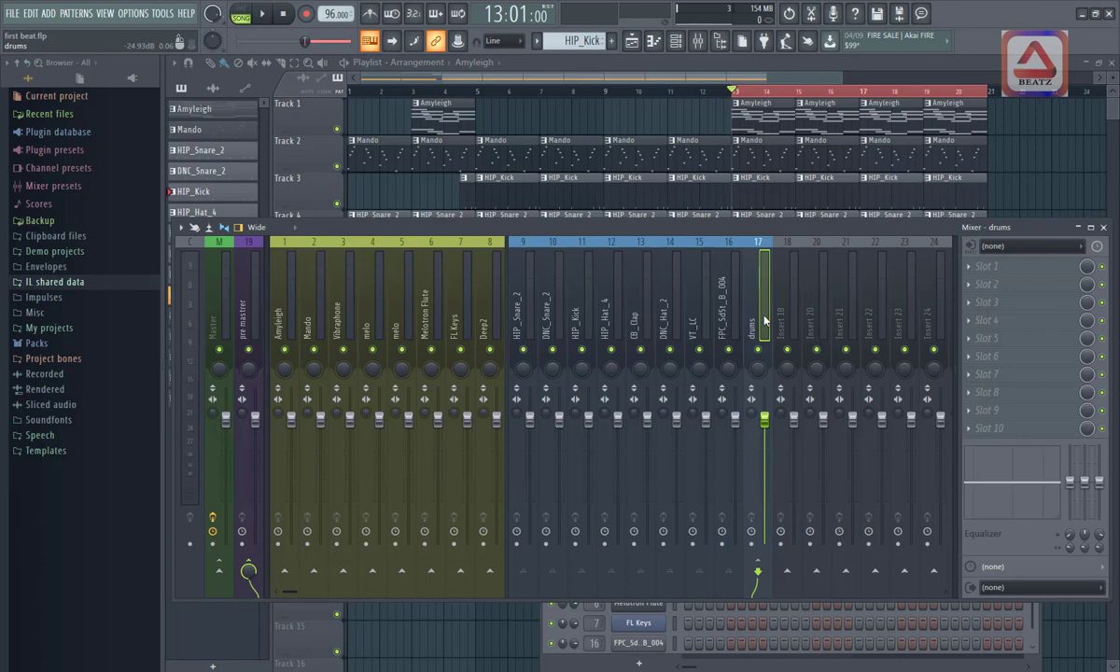
pyautogui.click(283, 299)
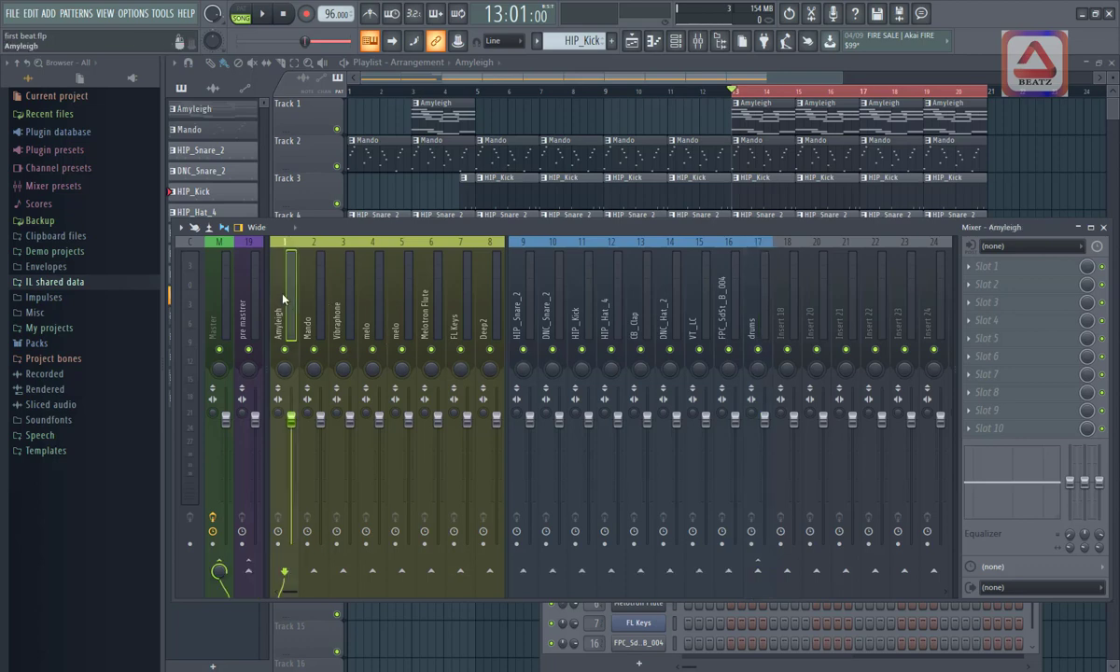
pyautogui.moveTo(285, 306); pyautogui.dragTo(457, 322)
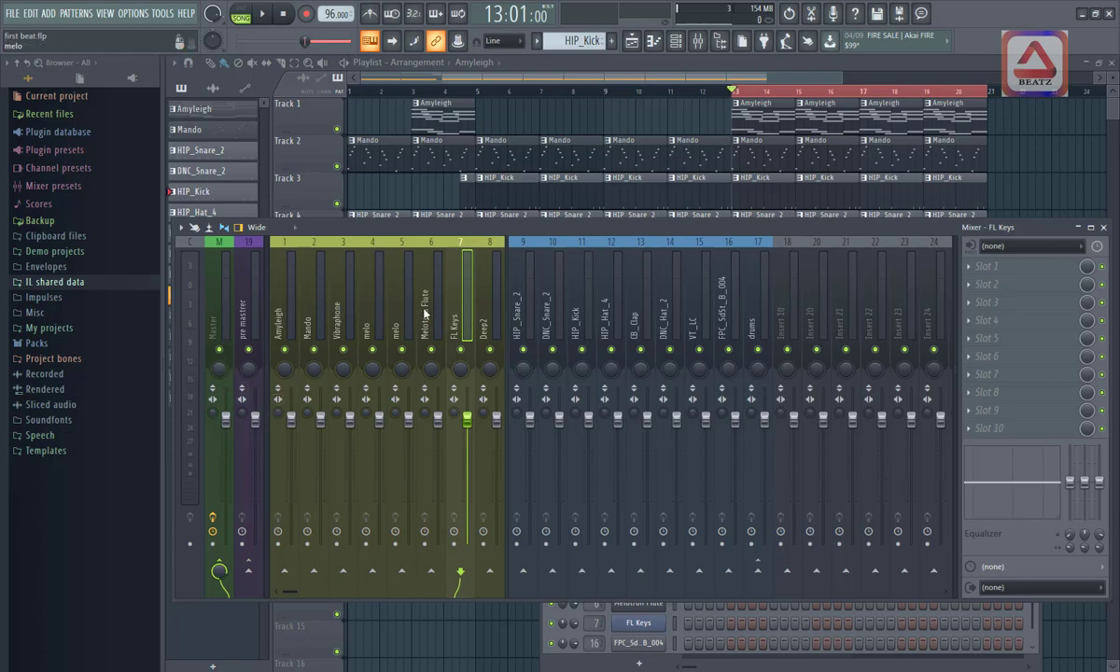
# Rename the empty mixer track Insert 21 as "melodies"
pyautogui.click(791, 297)
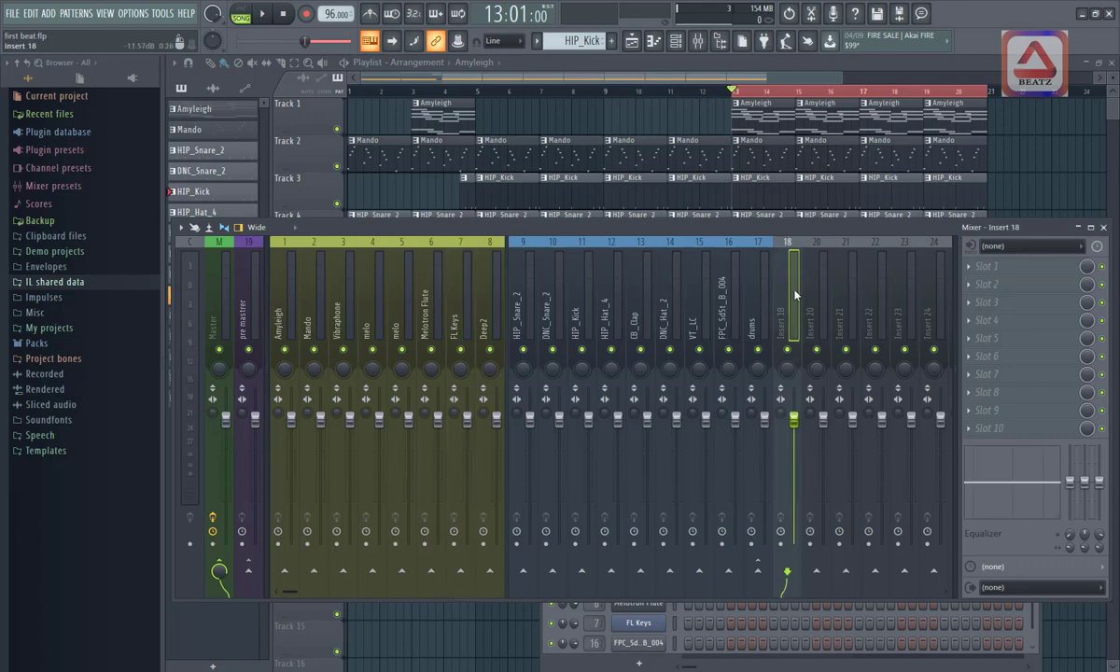
pyautogui.rightClick(851, 280)
pyautogui.click(880, 258)
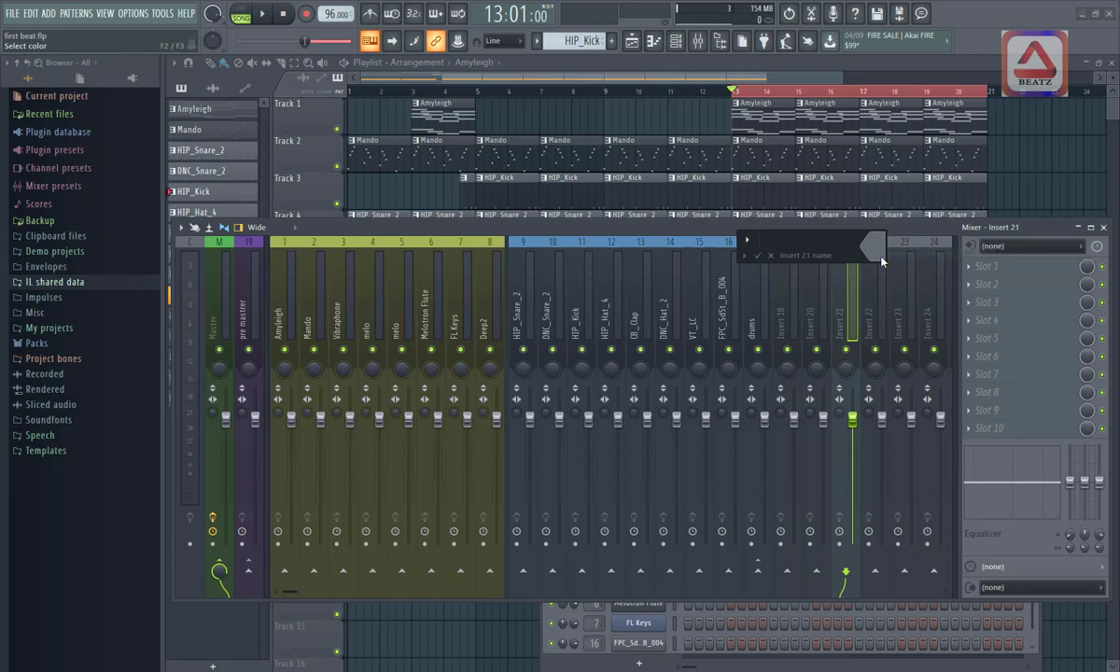
pyautogui.write('melodies')
pyautogui.press('Return')
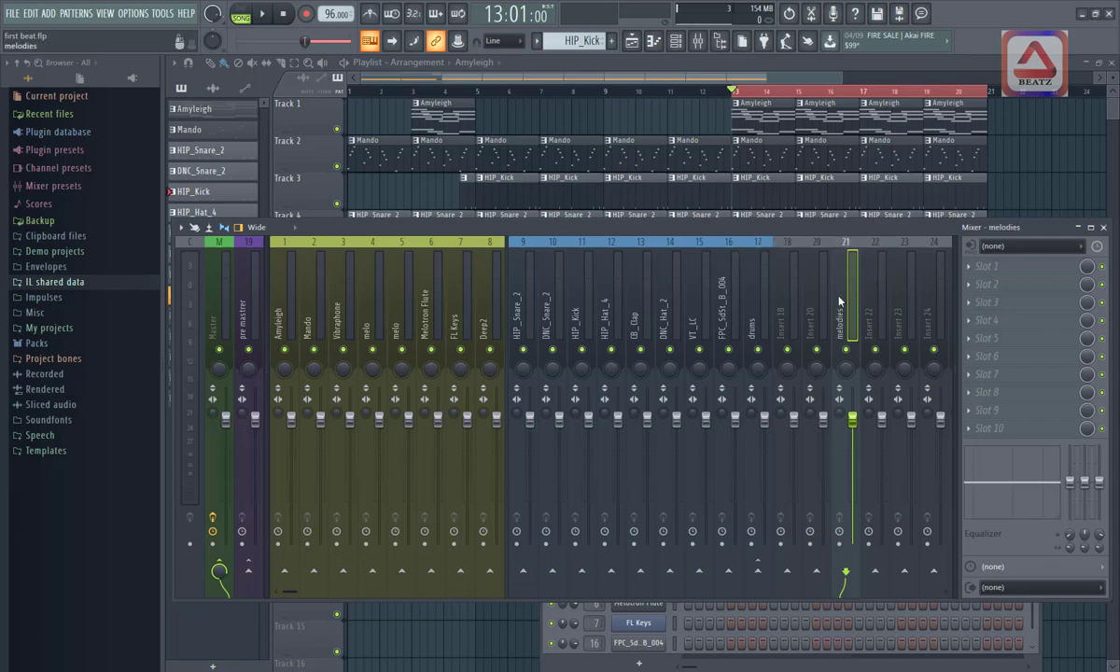
# Move the melodies mixer track to position 8, between the FL Keys and Deep2 tracks
pyautogui.hotkey('alt', 'Left')
pyautogui.hotkey('alt', 'Left')
pyautogui.hotkey('alt', 'Left')
pyautogui.hotkey('alt', 'Left')
pyautogui.hotkey('alt', 'Left')
pyautogui.hotkey('alt', 'Left')
pyautogui.hotkey('alt', 'Left')
pyautogui.hotkey('alt', 'Left')
pyautogui.hotkey('alt', 'Left')
pyautogui.hotkey('alt', 'Left')
pyautogui.hotkey('alt', 'Left')
pyautogui.hotkey('alt', 'Left')
pyautogui.hotkey('alt', 'Left')
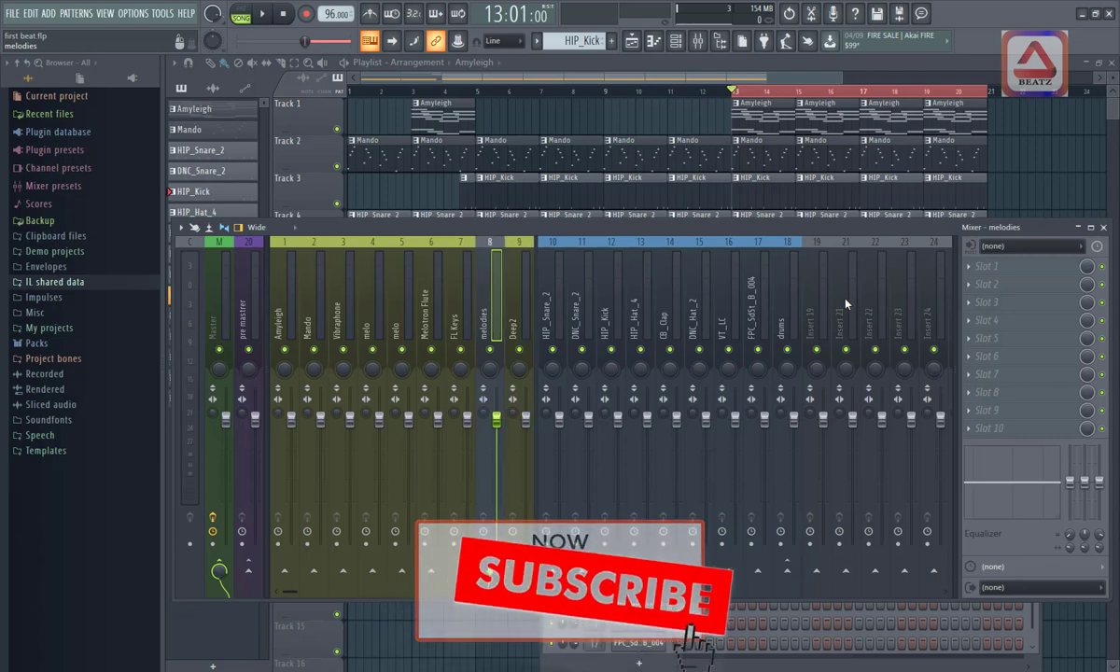
# Route mixer tracks 1 to 7, Amyleigh through FL Keys, to the melodies track only
pyautogui.click(288, 296)
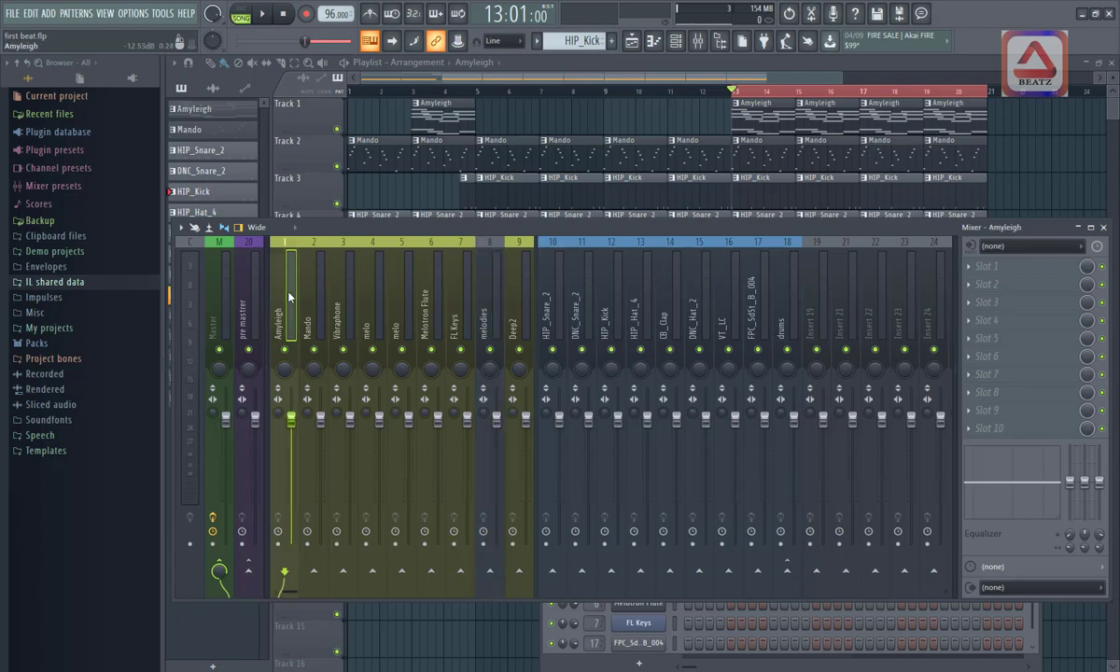
pyautogui.moveTo(288, 297); pyautogui.dragTo(455, 341)
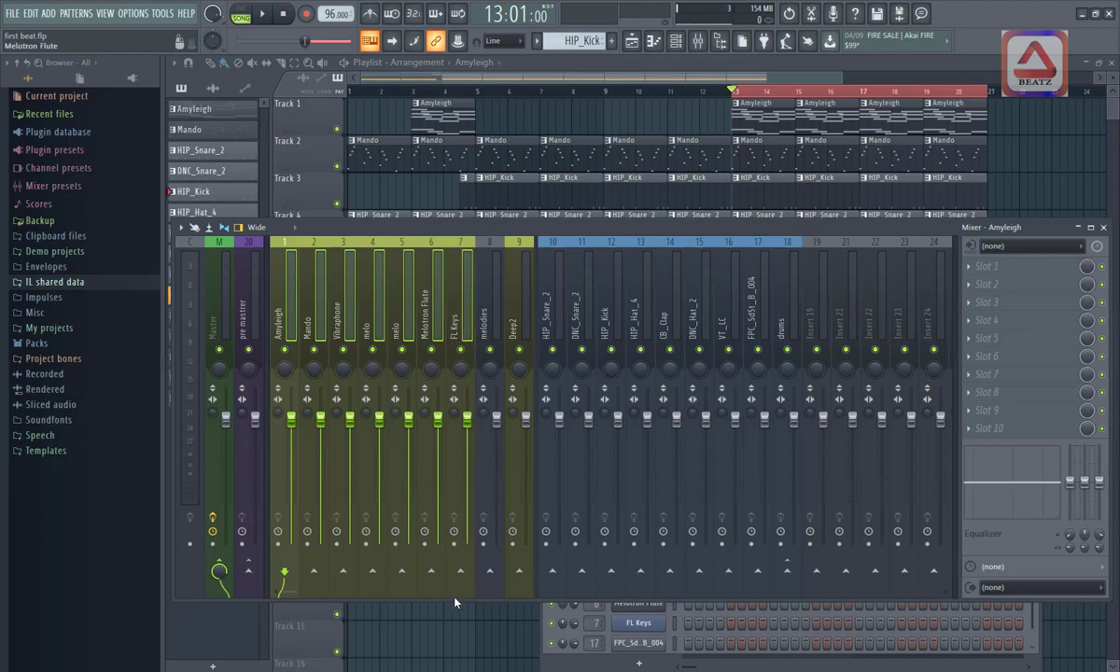
pyautogui.rightClick(490, 571)
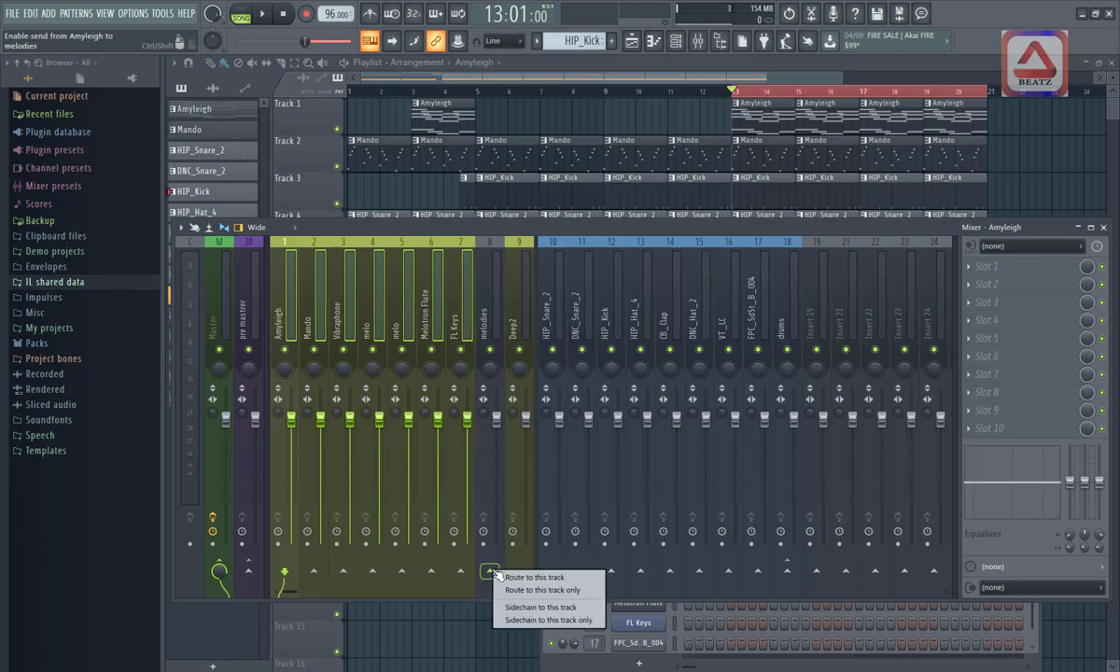
pyautogui.click(537, 591)
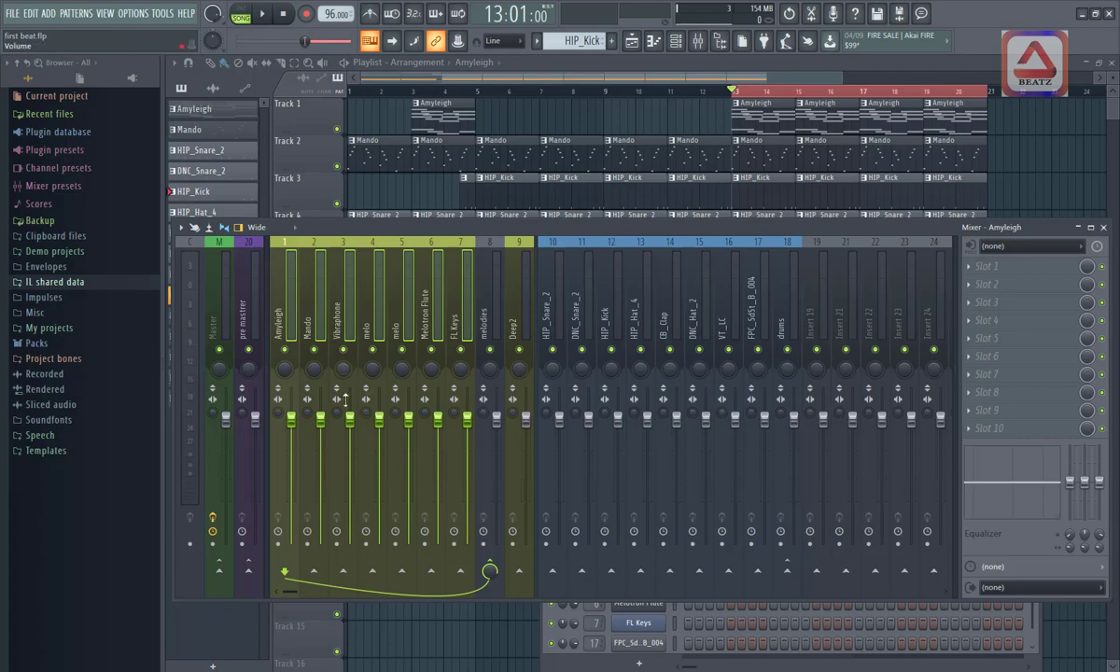
# Colour the melodies mixer track magenta (red 255, green 0, blue 255)
pyautogui.rightClick(492, 302)
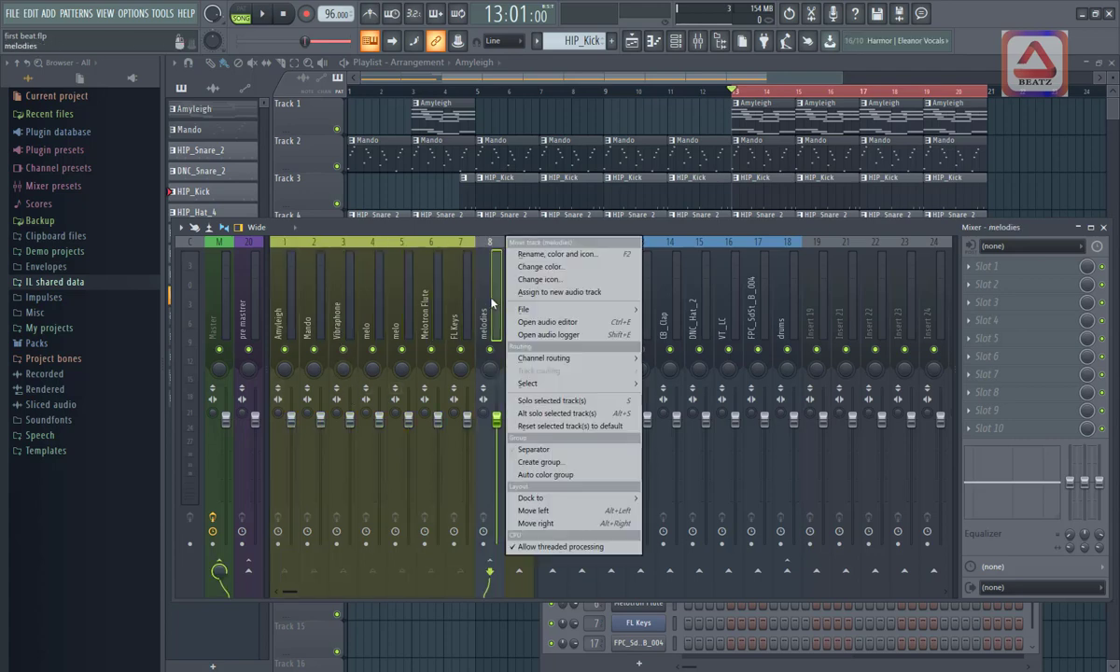
pyautogui.click(538, 267)
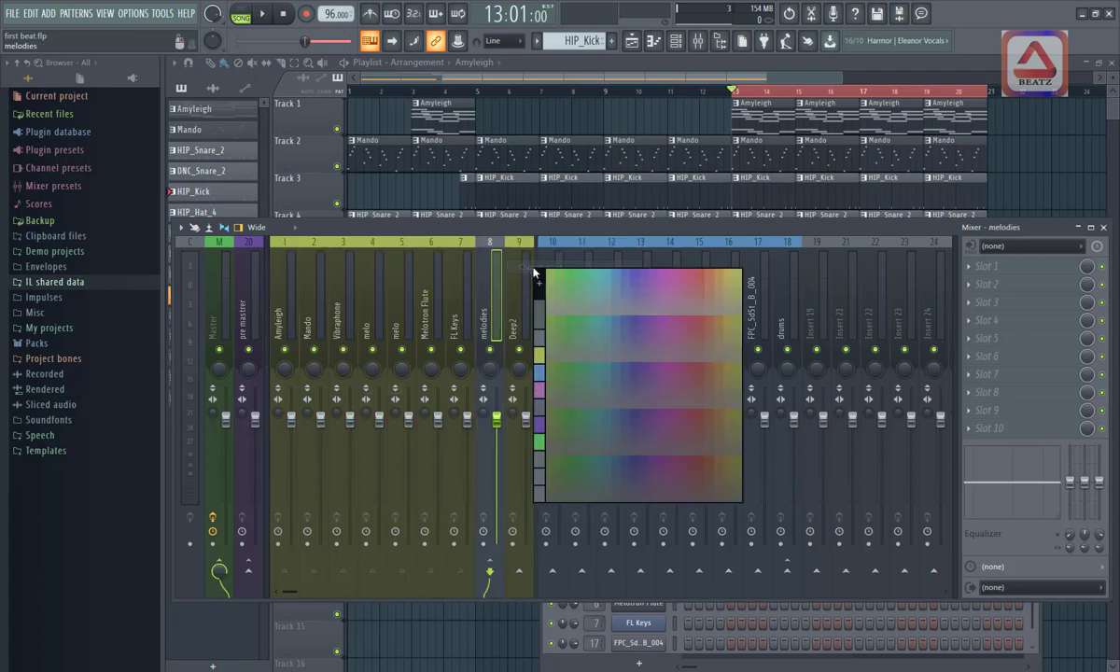
pyautogui.click(540, 287)
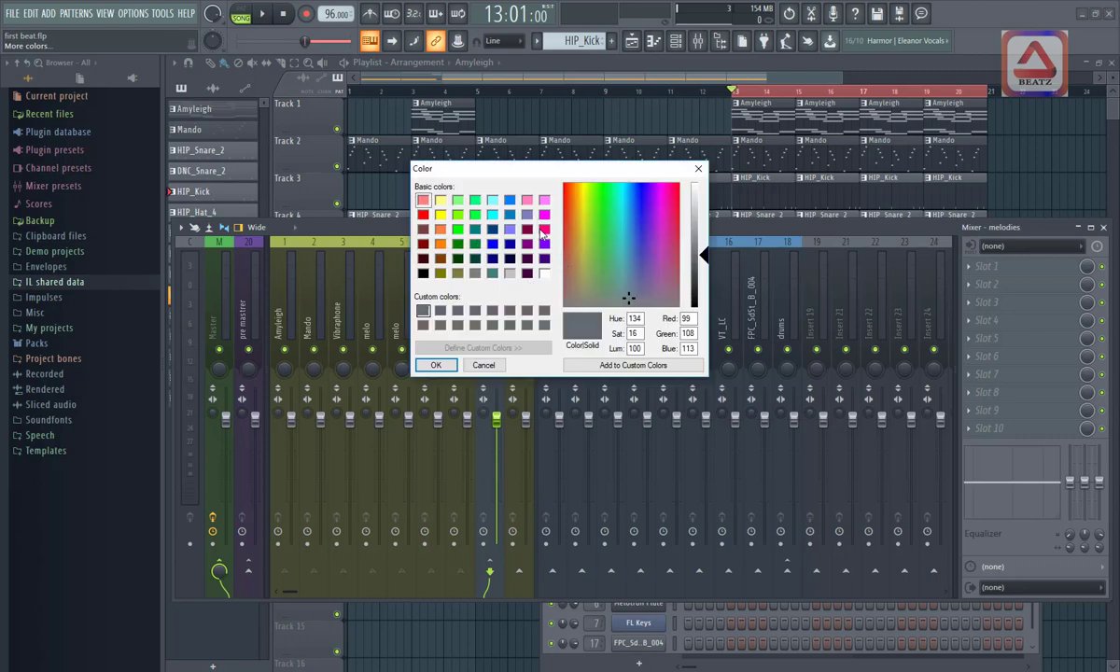
pyautogui.click(544, 215)
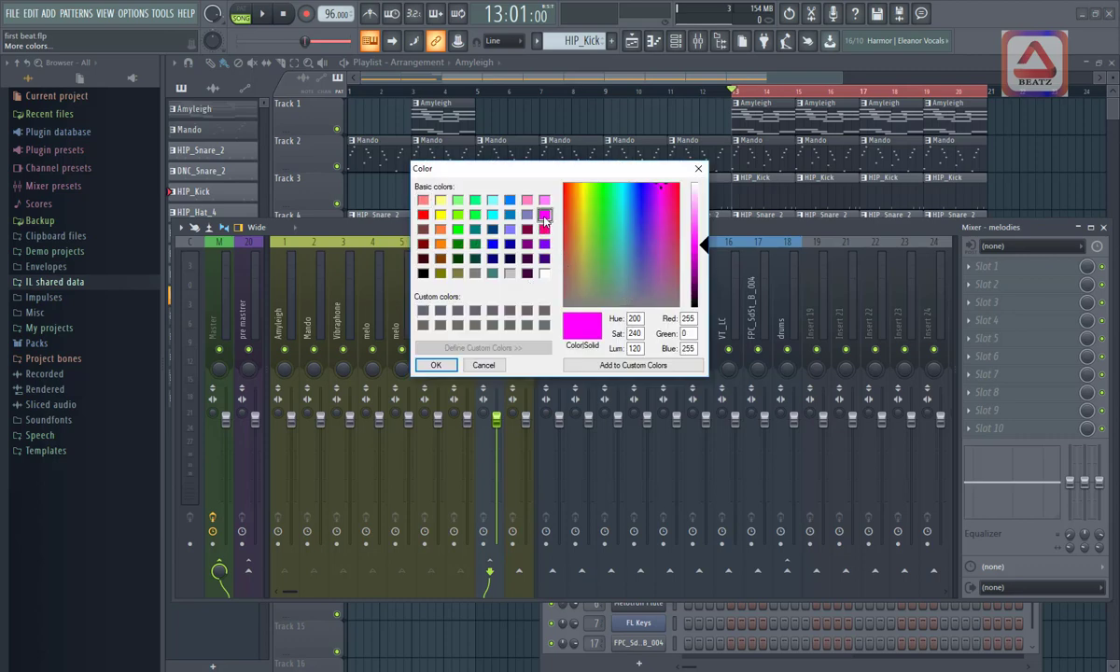
pyautogui.click(436, 365)
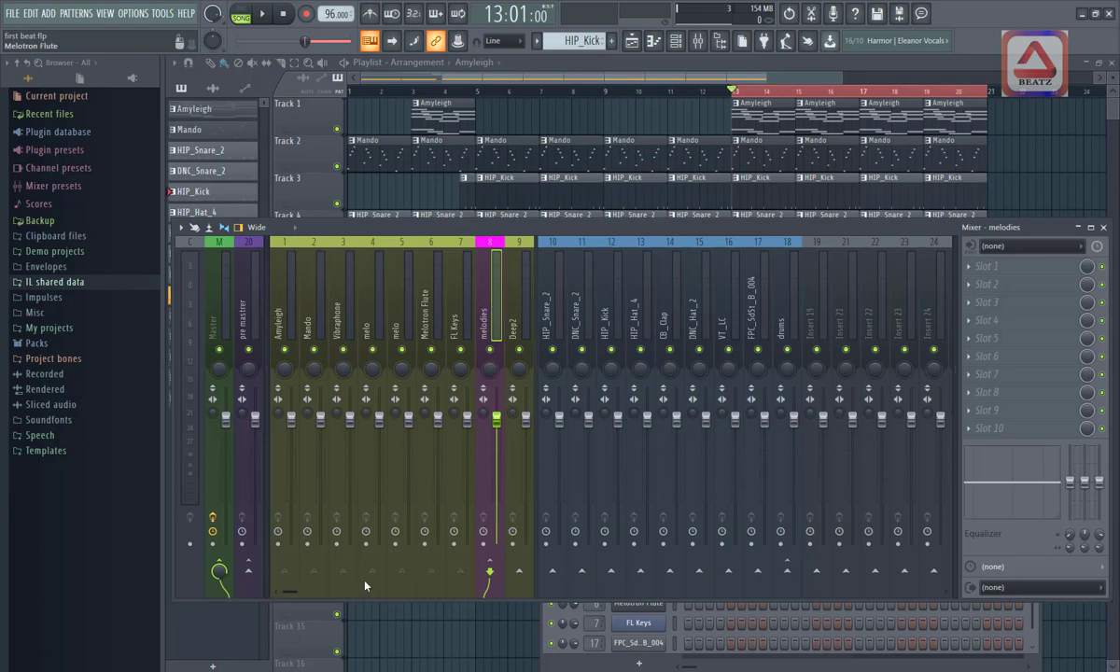
# Route the melodies mixer track to the pre master track only
pyautogui.rightClick(249, 569)
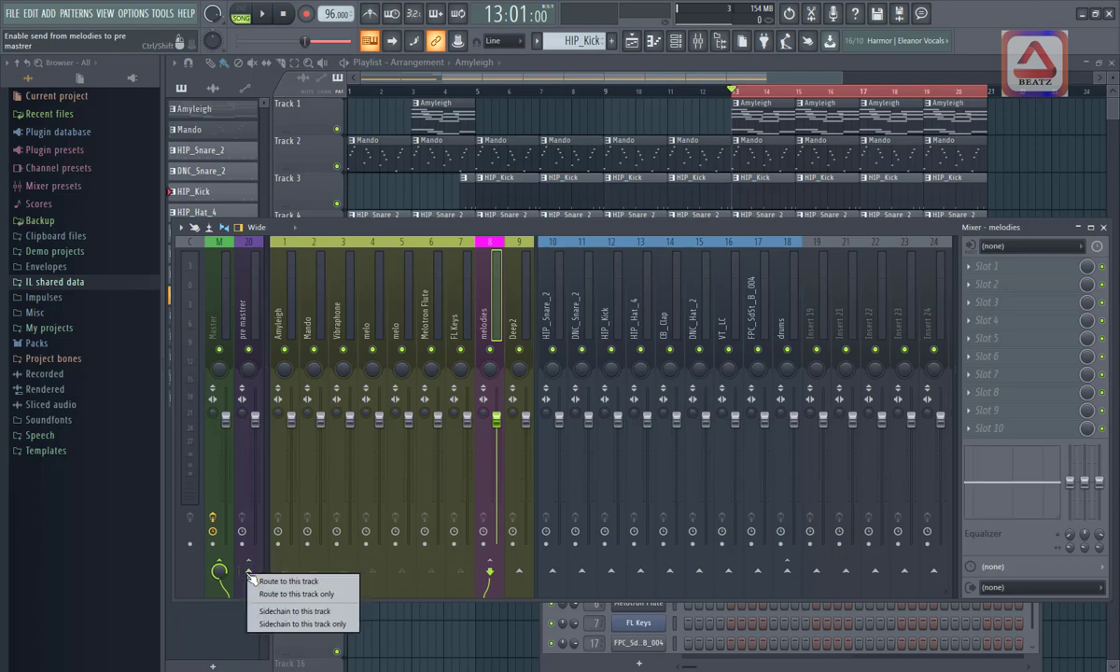
pyautogui.click(278, 593)
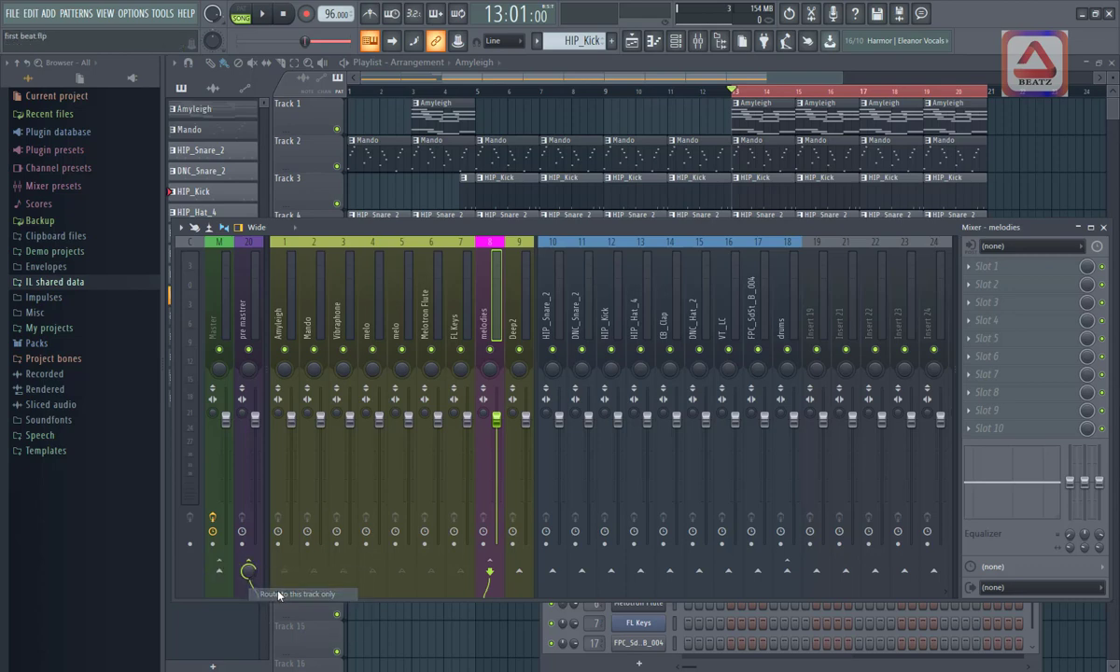
pyautogui.click(239, 299)
pyautogui.moveTo(295, 301); pyautogui.dragTo(454, 336)
pyautogui.click(491, 315)
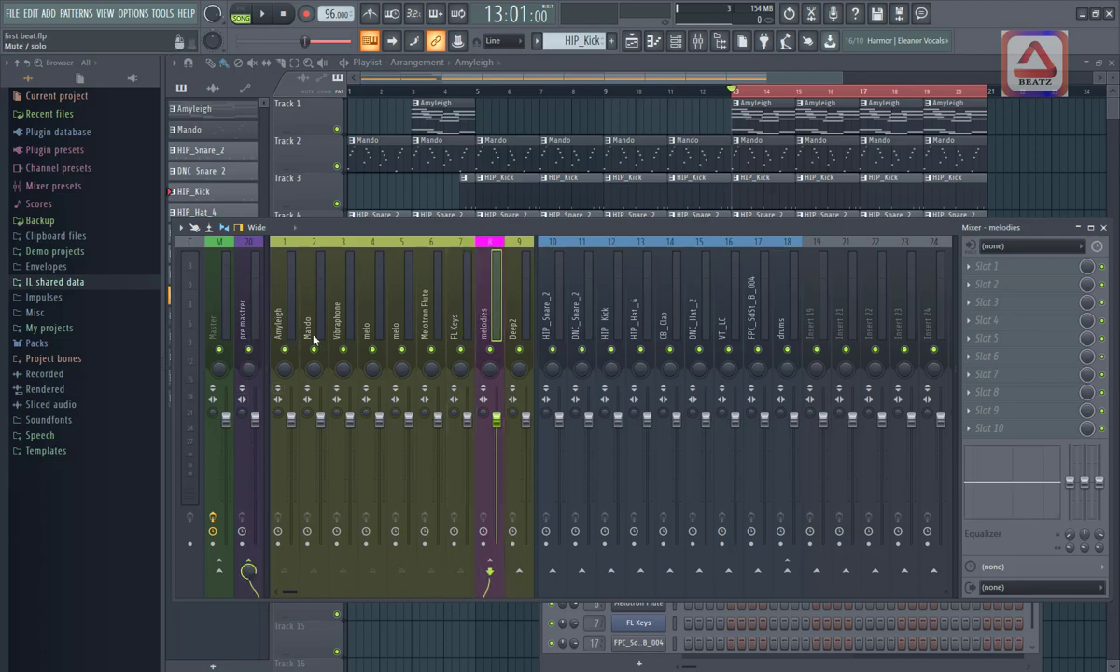
# Move the Deep2 mixer track to position 10, after HIP_Snare_2, and route it to the drums track only
pyautogui.click(522, 318)
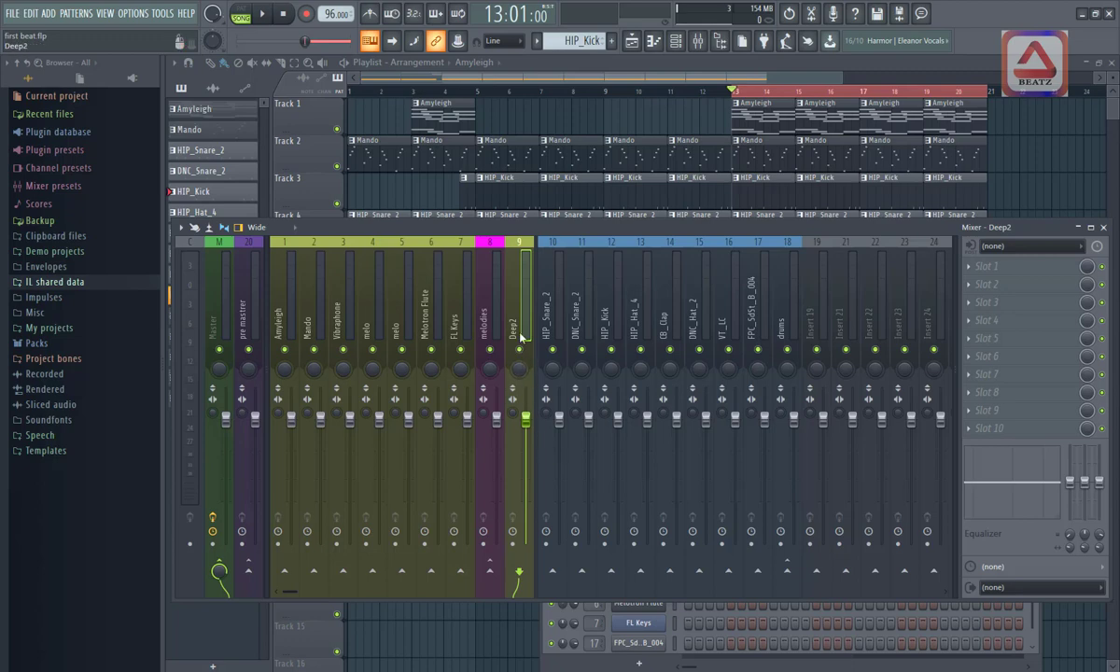
pyautogui.hotkey('alt', 'Right')
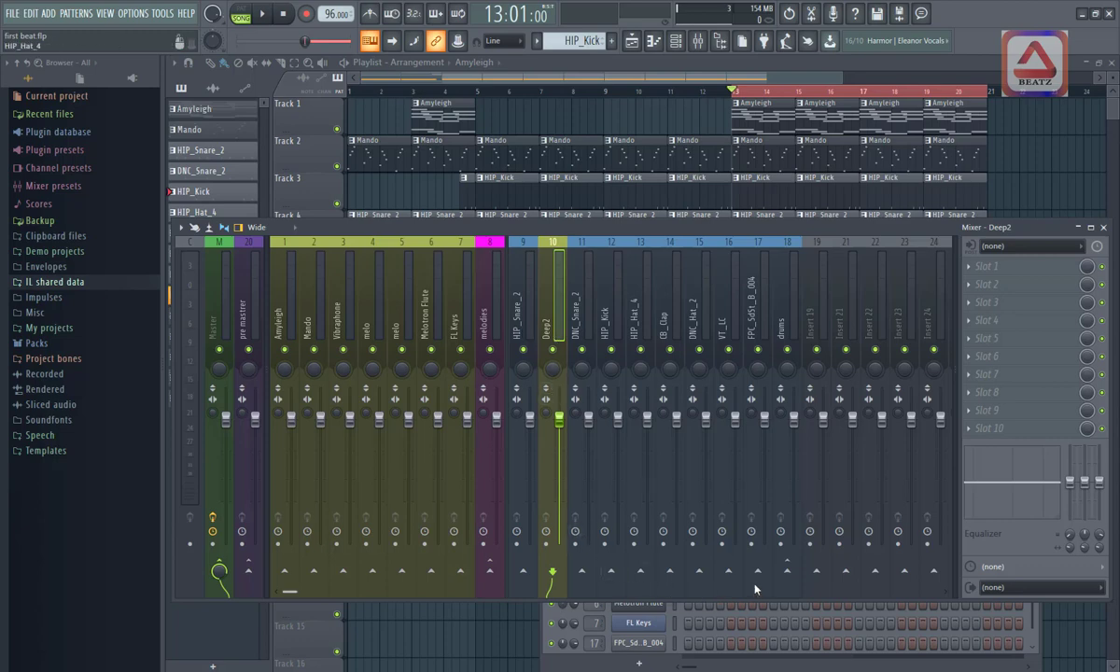
pyautogui.rightClick(787, 573)
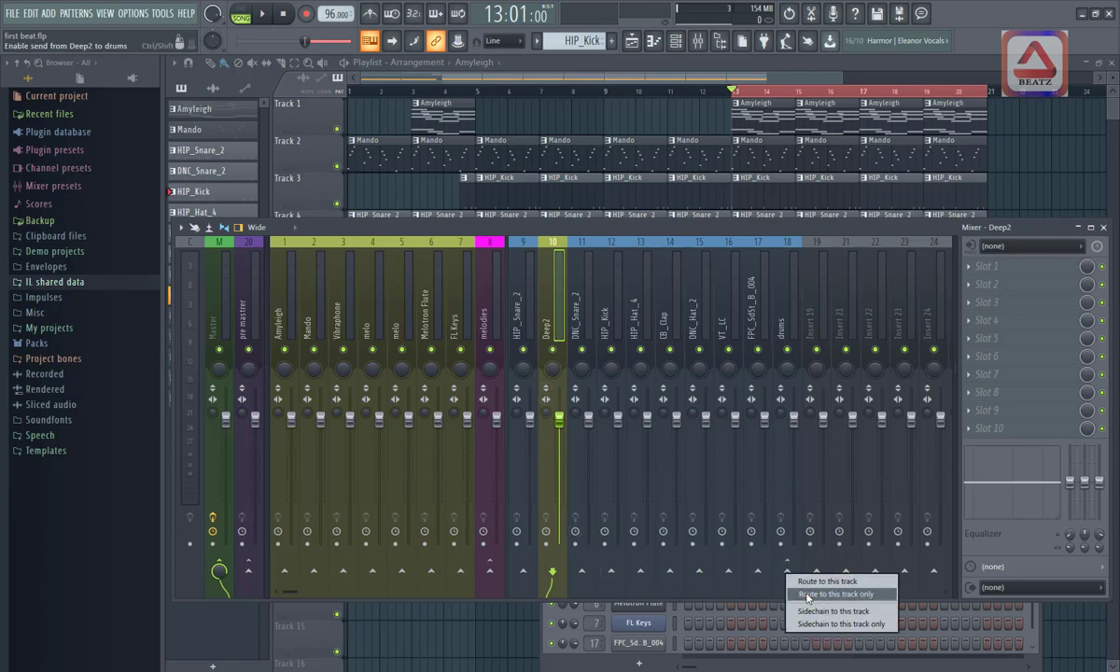
pyautogui.click(812, 597)
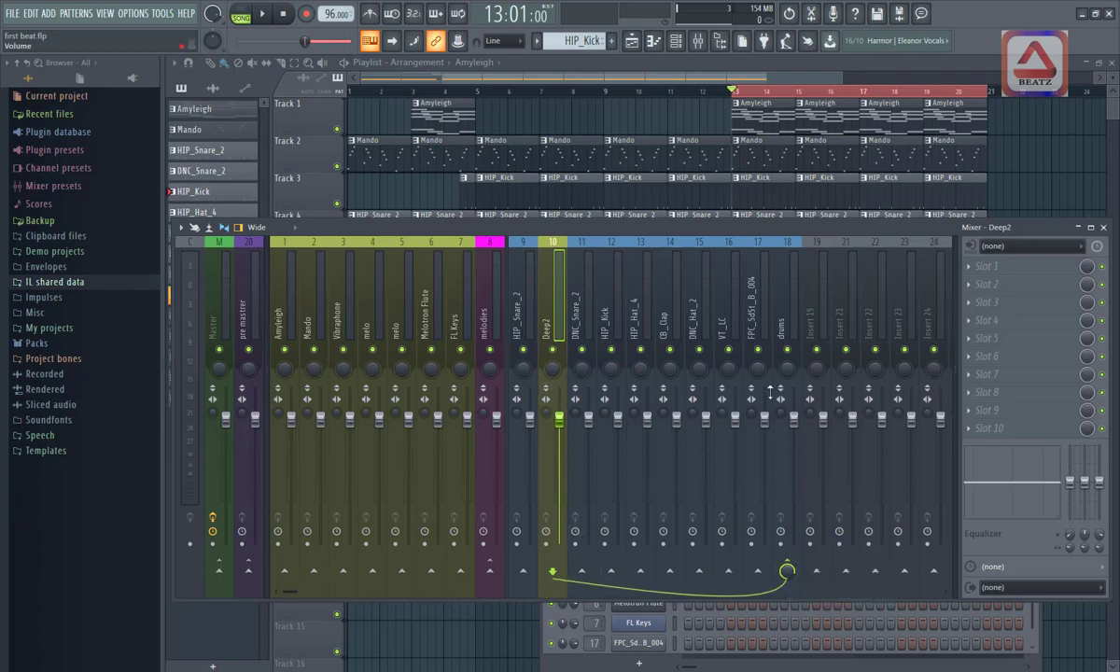
# Colour the Deep2 mixer track blue to match the drum tracks
pyautogui.rightClick(555, 268)
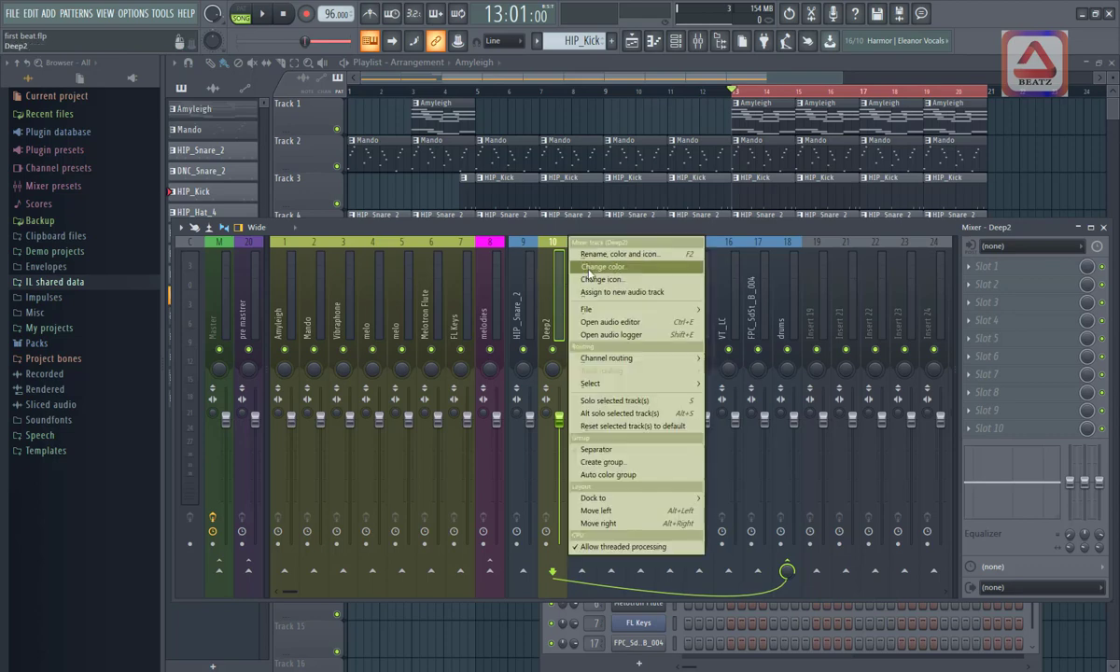
pyautogui.click(590, 268)
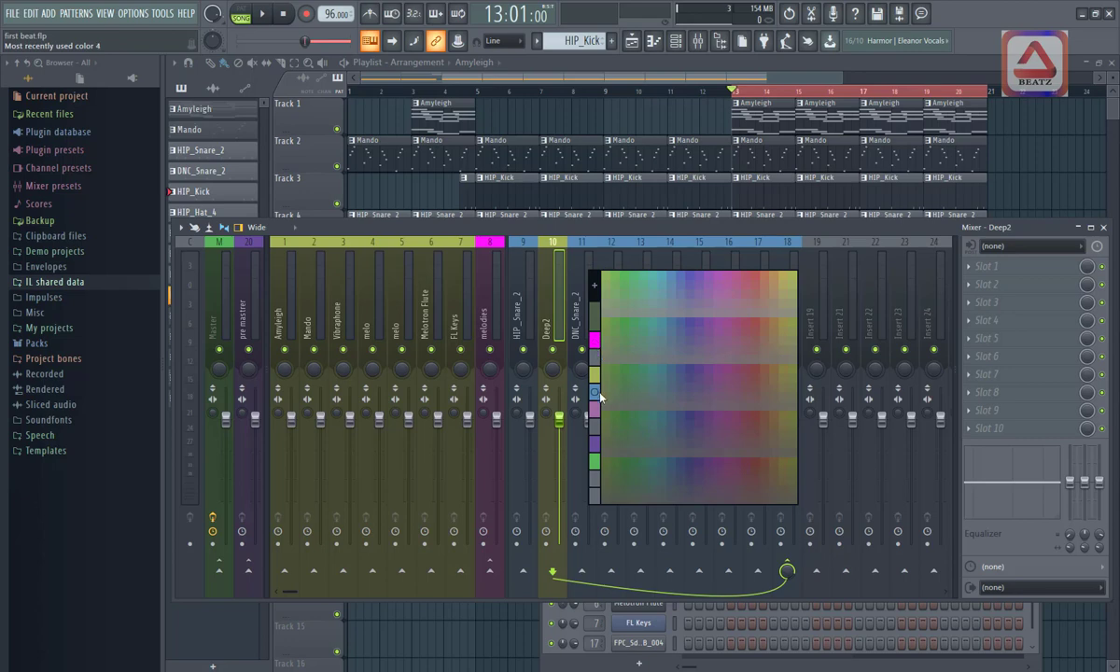
pyautogui.click(597, 393)
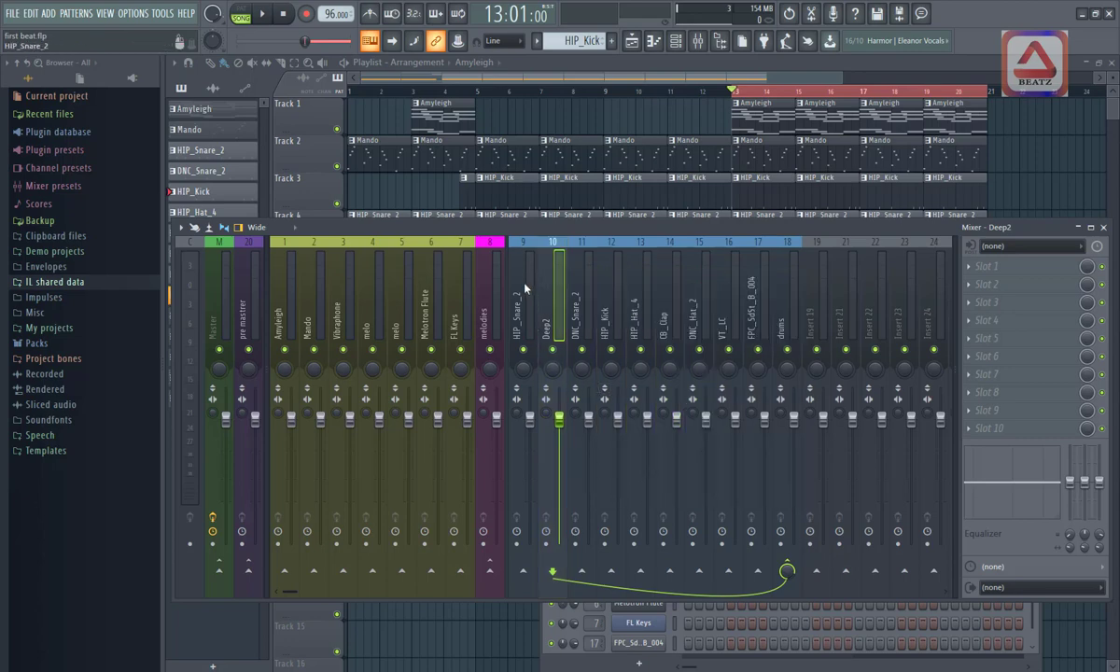
# Check the output routing of the drum tracks, the drums bus, the pre master track and the Master
pyautogui.moveTo(526, 288); pyautogui.dragTo(787, 331)
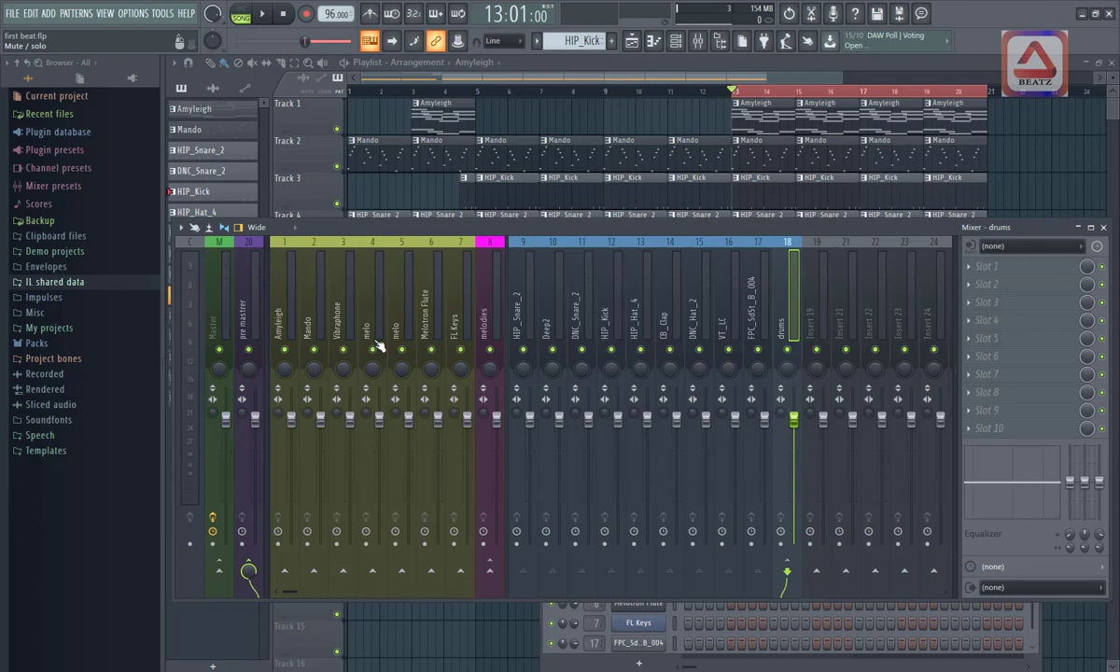
pyautogui.click(251, 312)
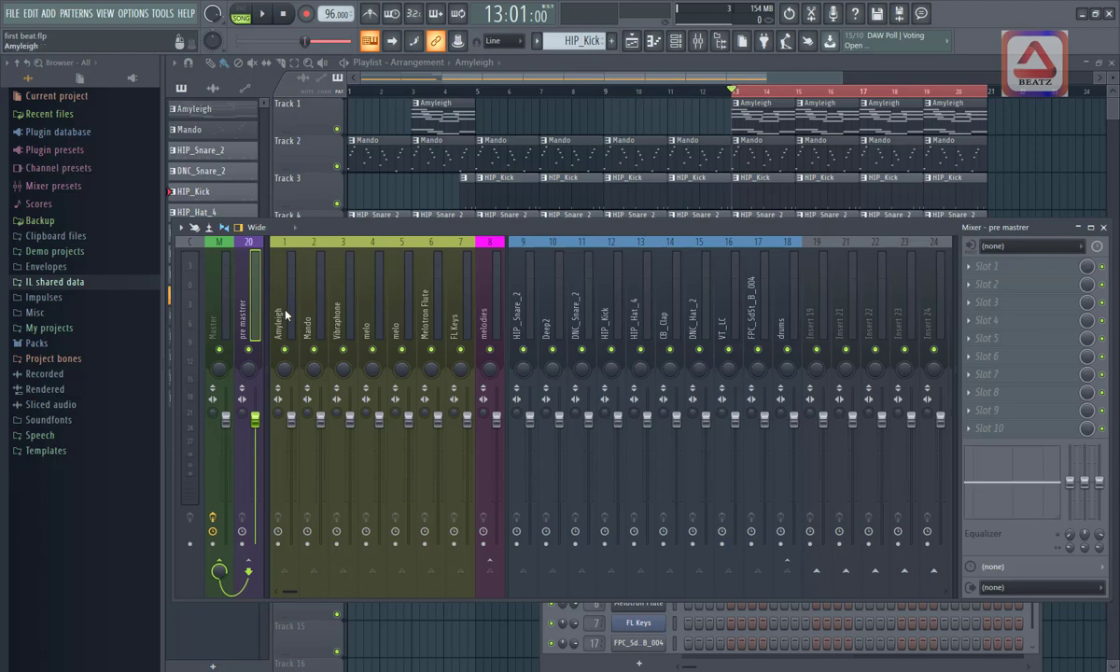
pyautogui.click(224, 309)
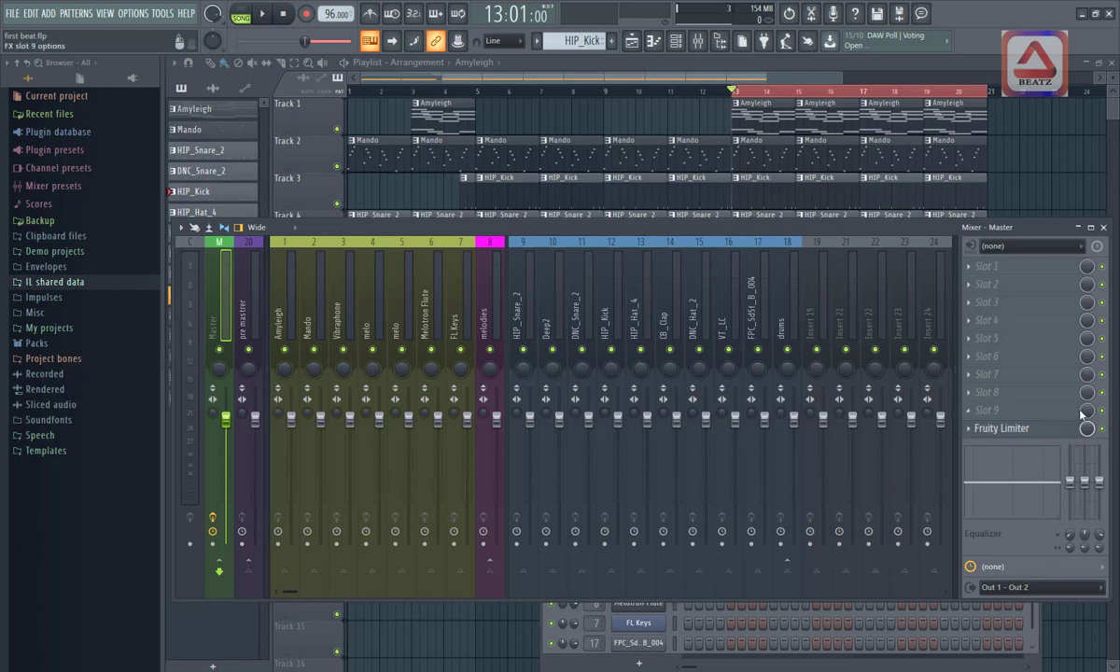
pyautogui.click(971, 411)
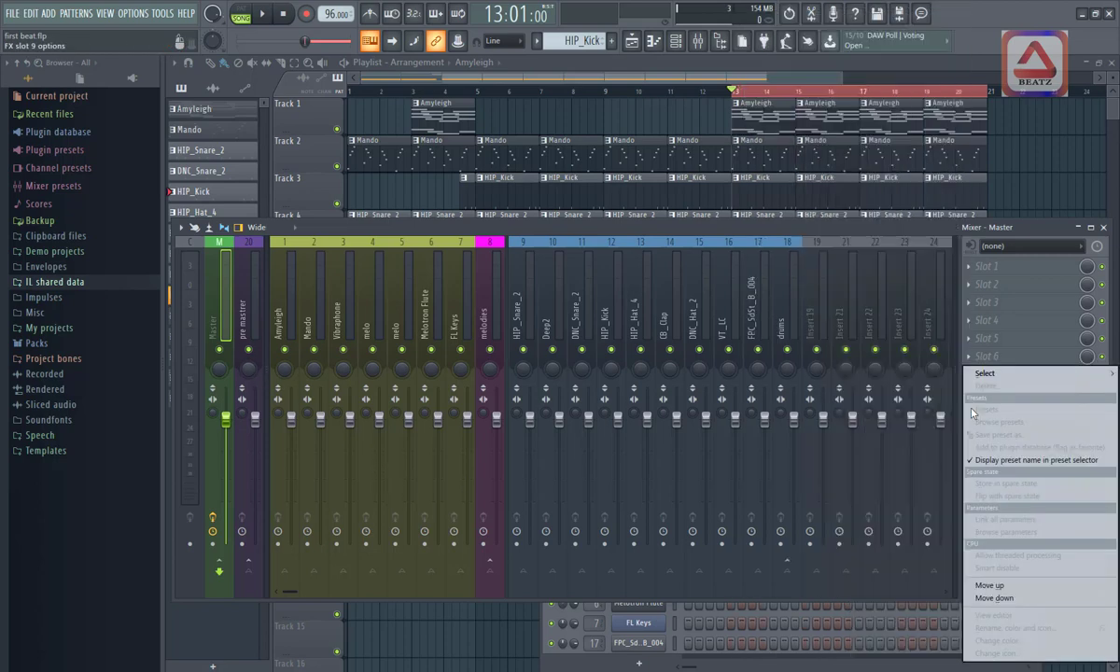
pyautogui.click(777, 306)
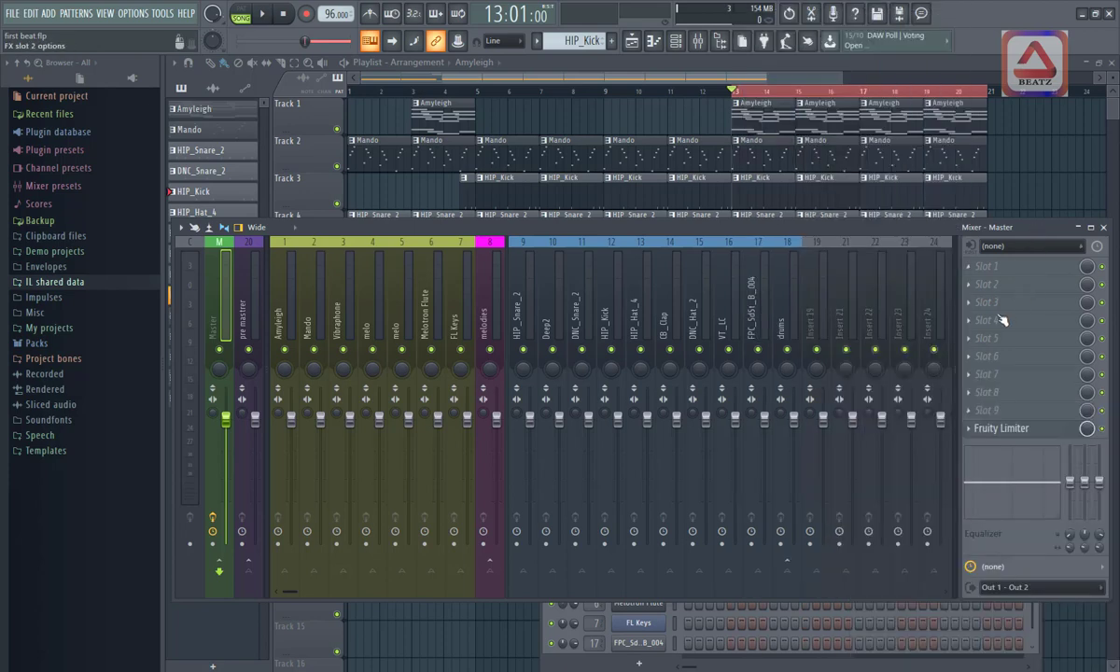
pyautogui.hotkey('alt', 'Up')
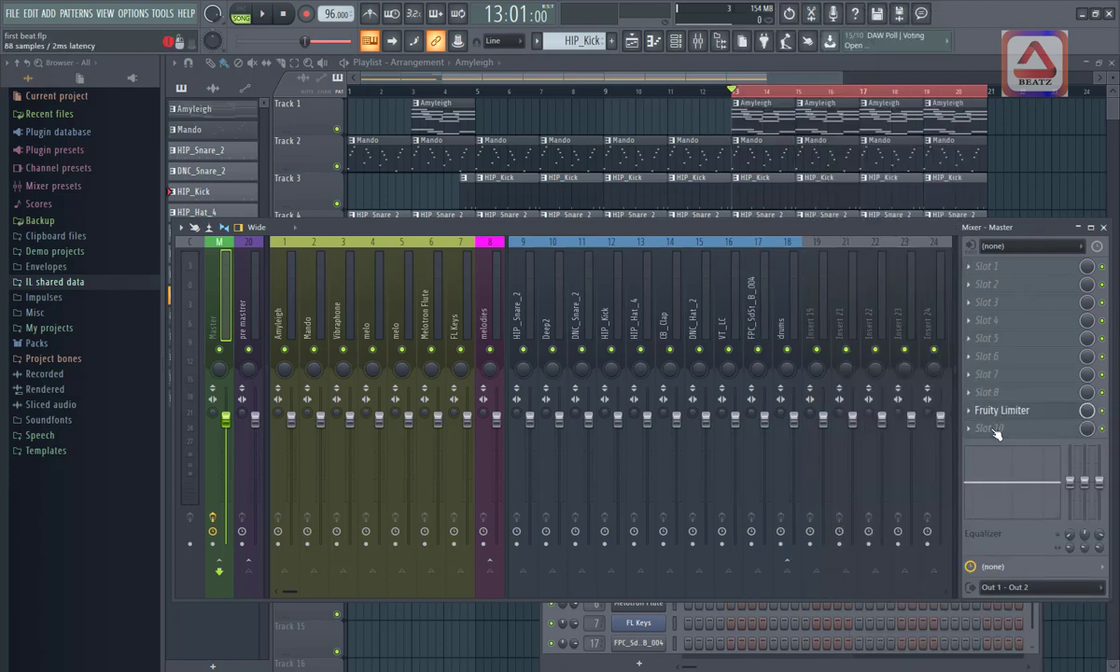
pyautogui.hotkey('alt', 'Down')
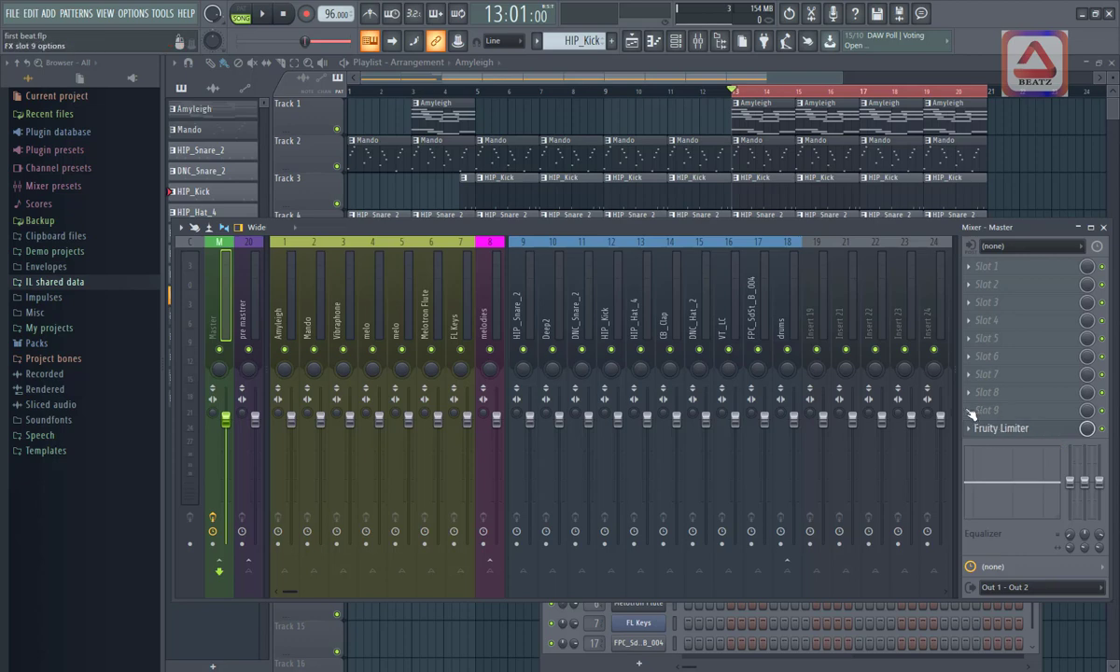
# Load Wave Candy into effect slot 9 of the Master and place its settings window and display side by side over the mixer
pyautogui.click(974, 411)
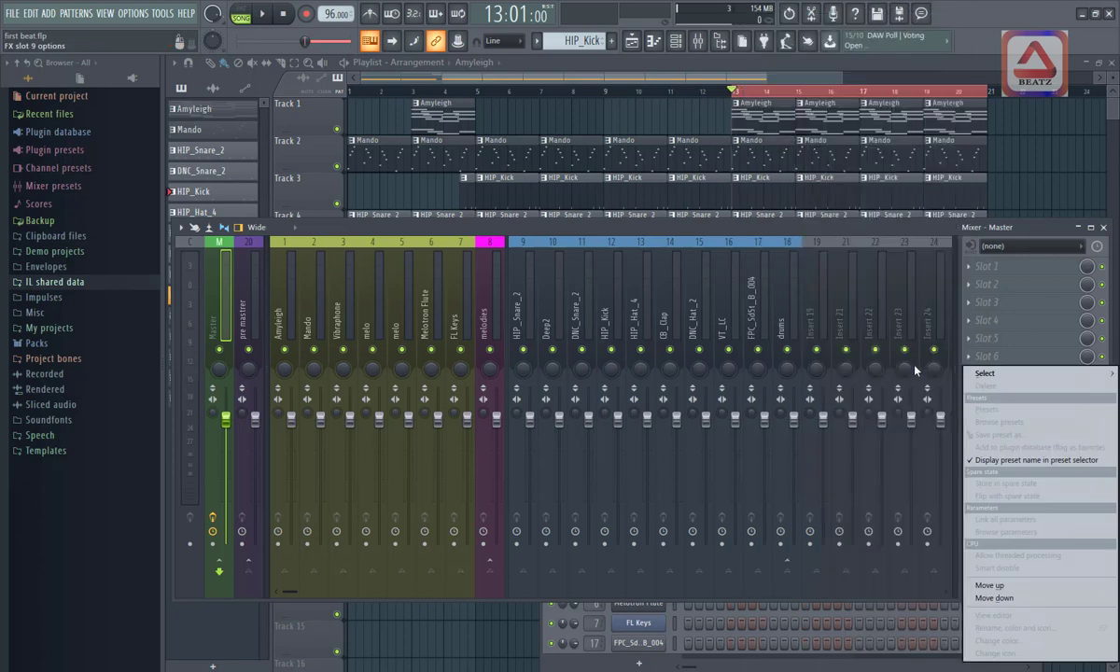
pyautogui.moveTo(985, 372)
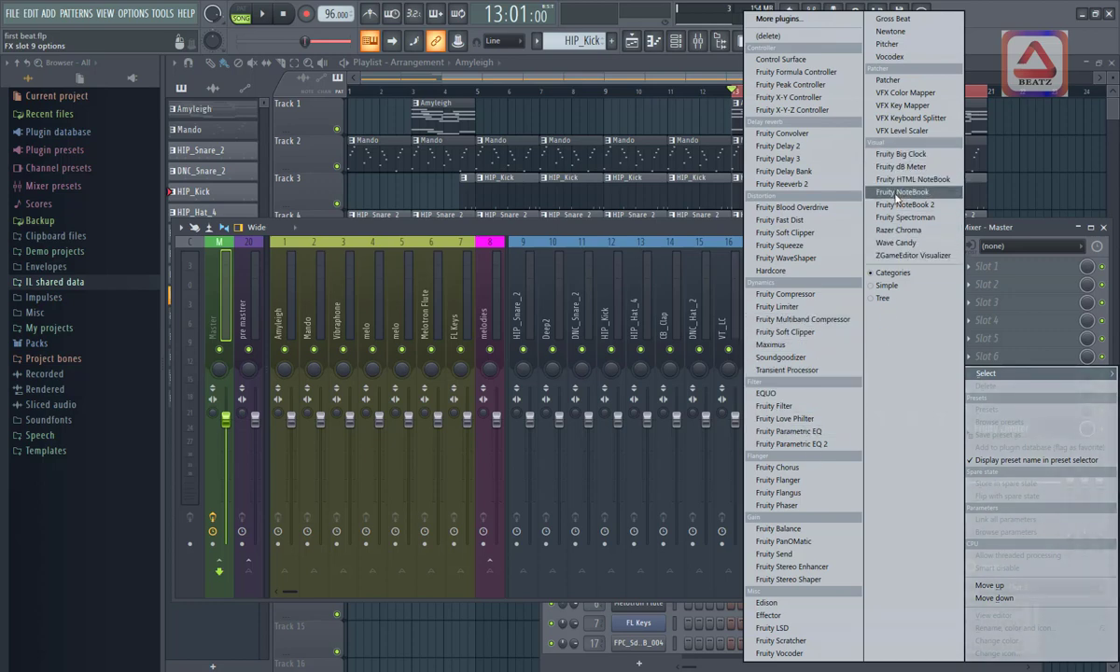
pyautogui.click(899, 243)
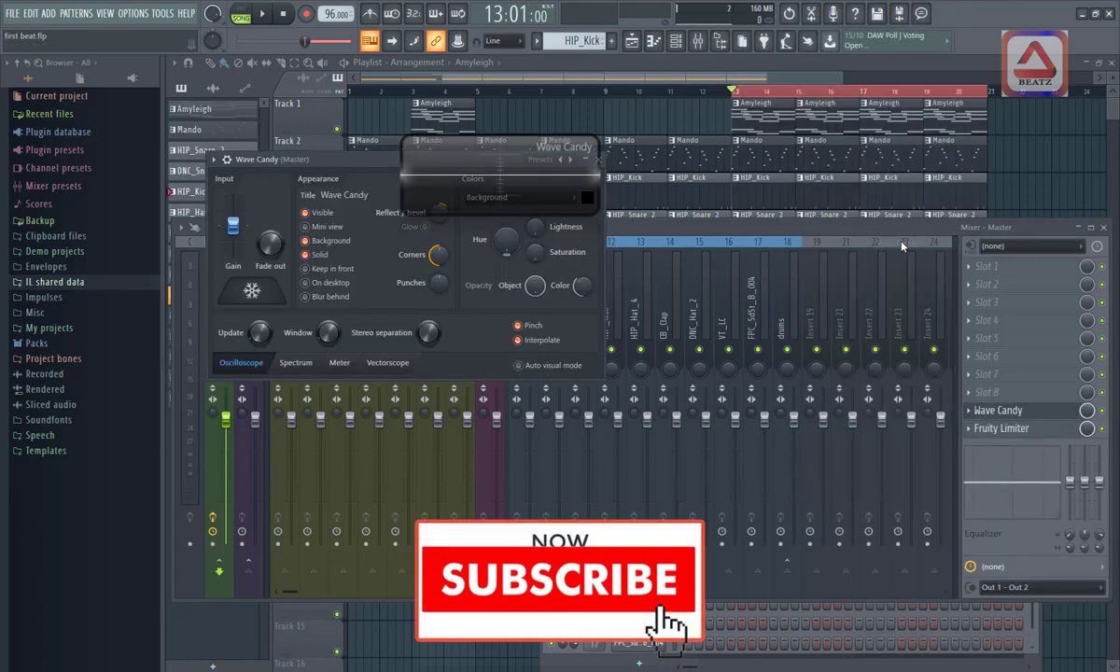
pyautogui.moveTo(321, 166); pyautogui.dragTo(591, 260)
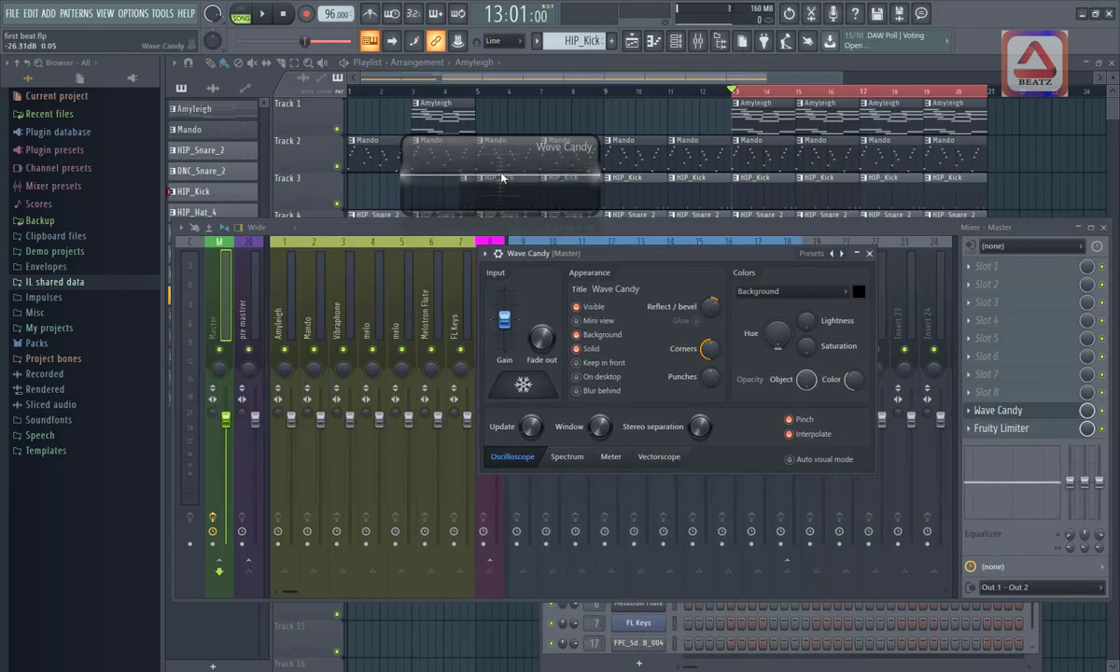
pyautogui.moveTo(493, 190); pyautogui.dragTo(329, 334)
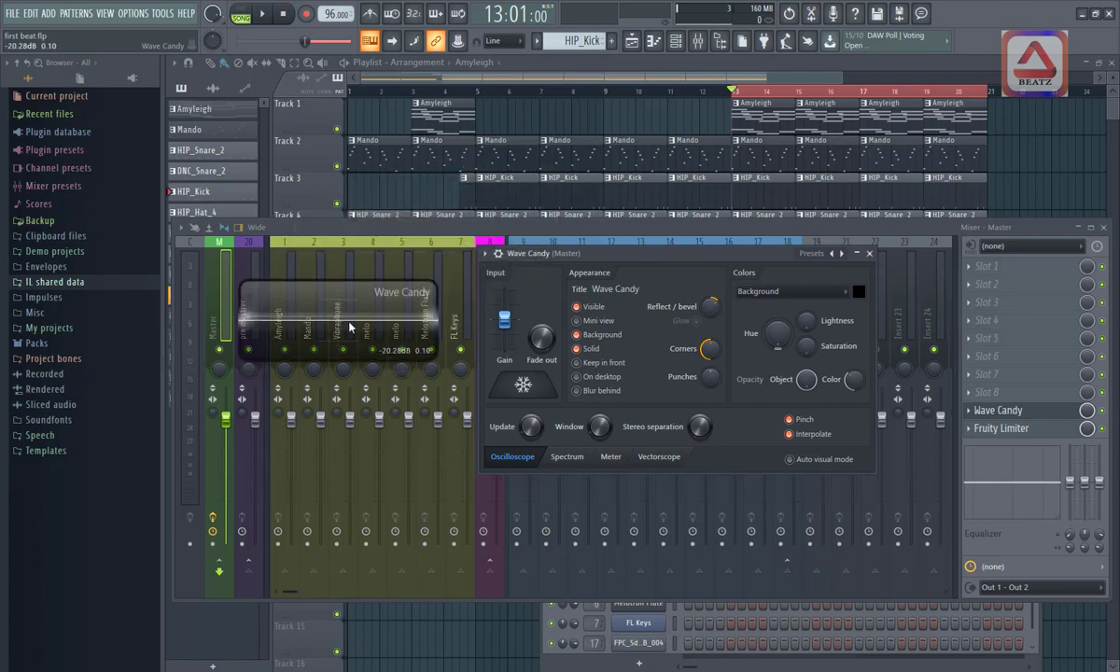
# Play the song to view its waveform on the Wave Candy oscilloscope, and enlarge the display downward to make it taller
pyautogui.press('space')
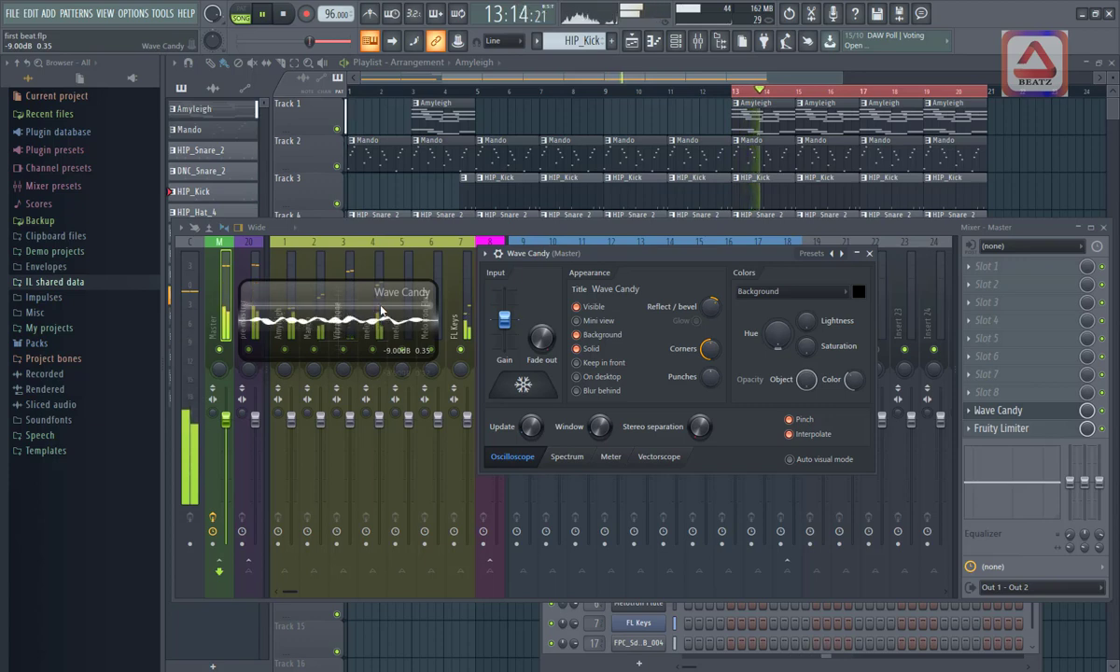
pyautogui.press('space')
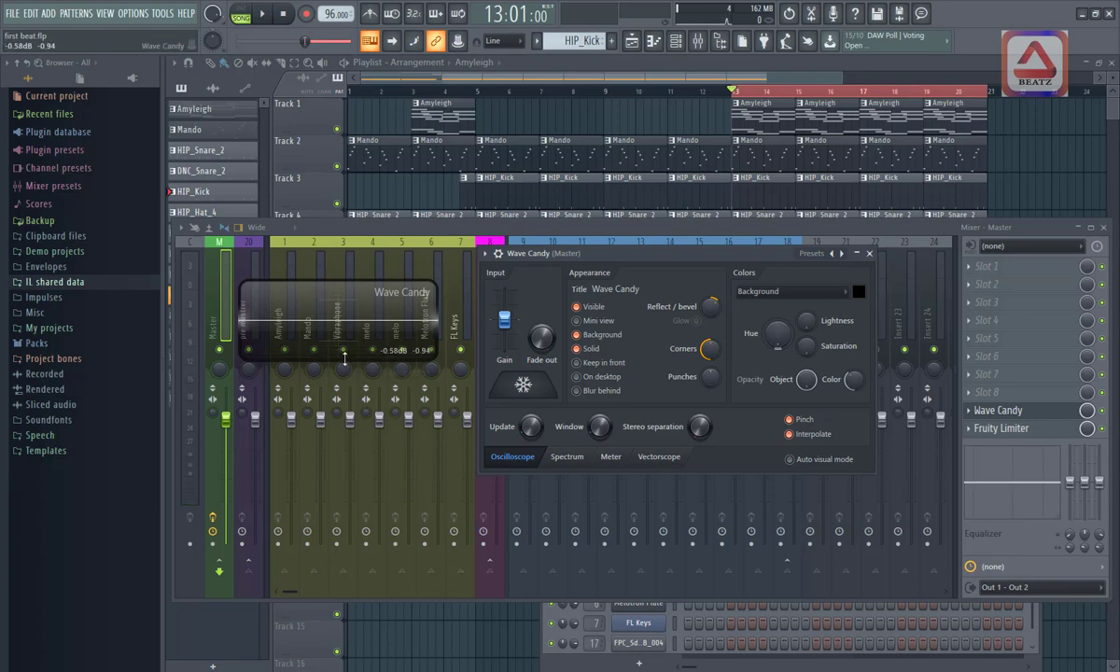
pyautogui.moveTo(345, 357); pyautogui.dragTo(340, 512)
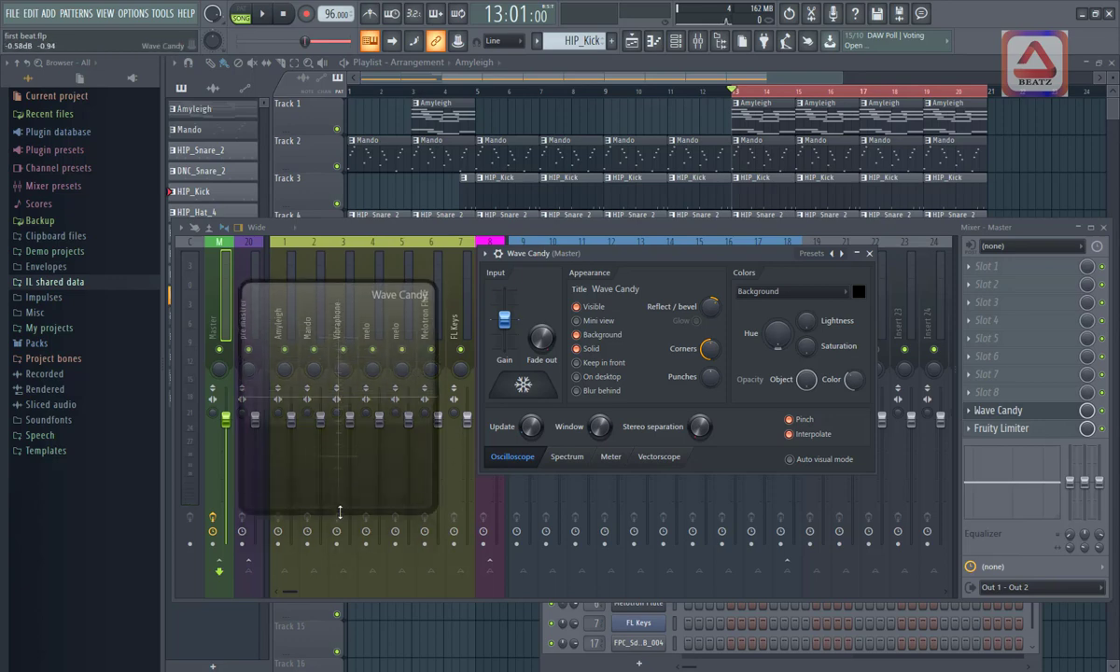
pyautogui.press('space')
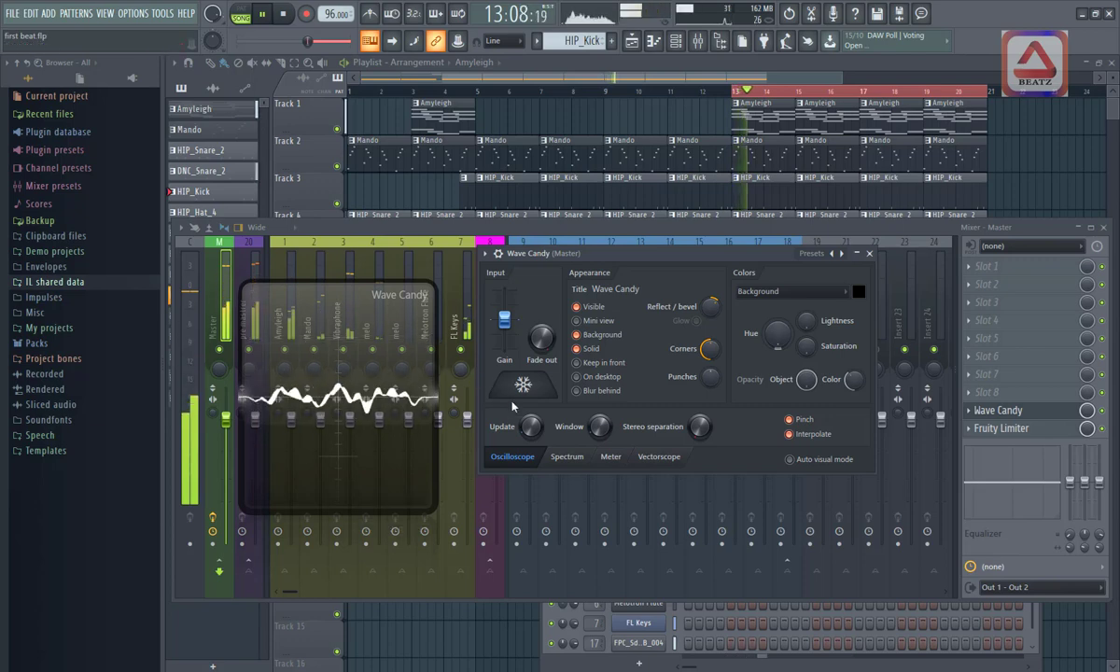
pyautogui.press('space')
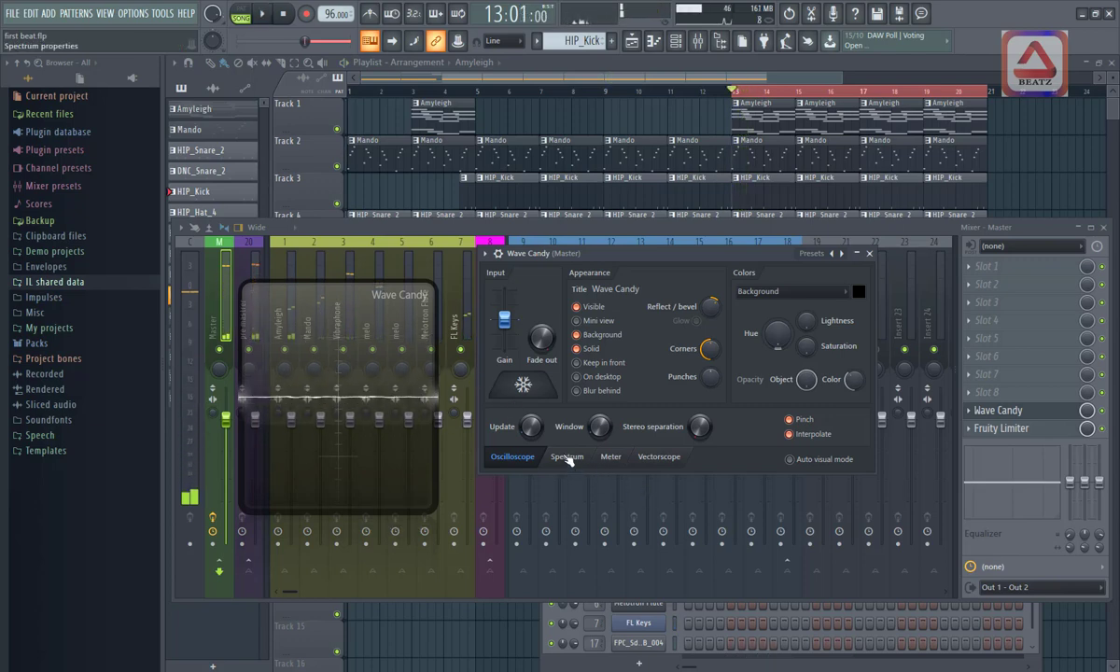
# Switch Wave Candy to the Spectrum display and play the song to view its frequency content
pyautogui.click(567, 457)
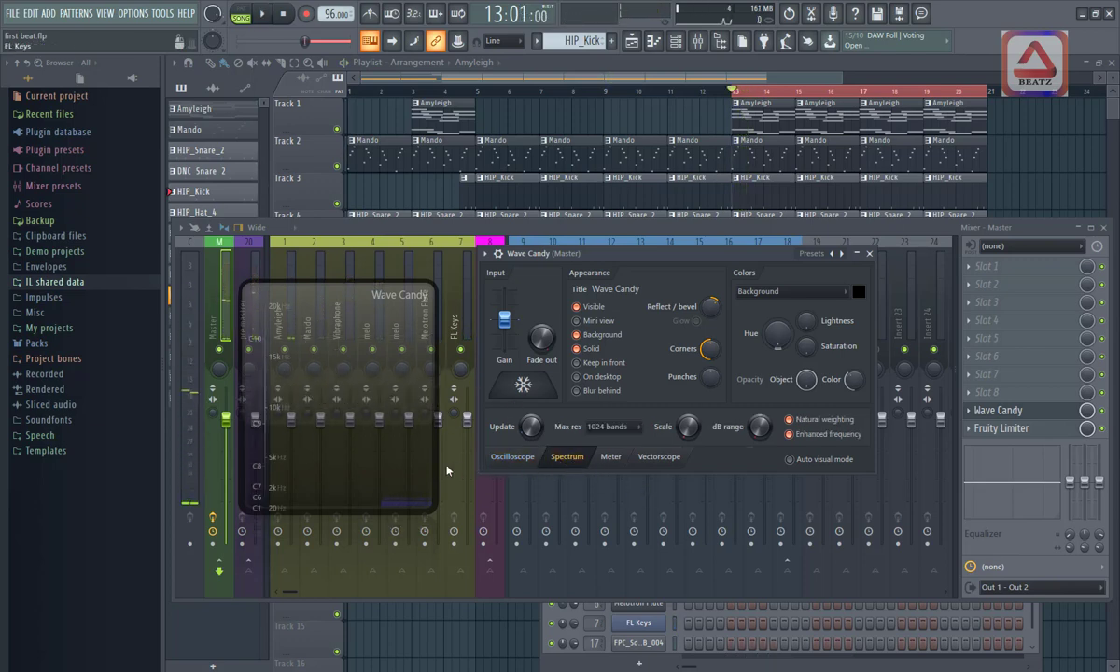
pyautogui.press('space')
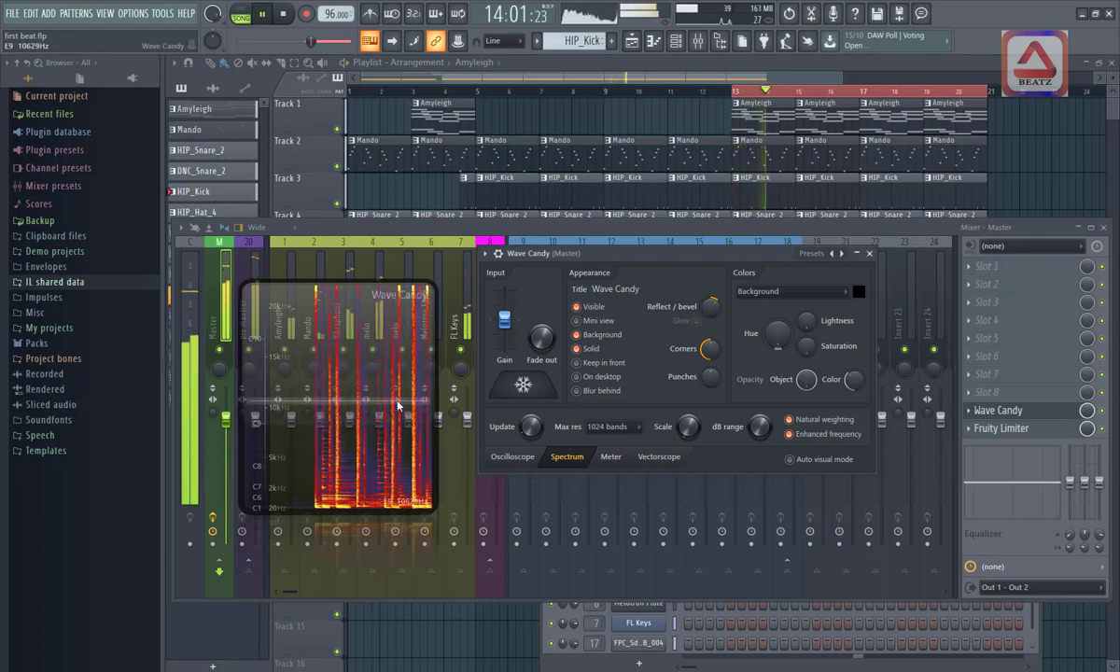
pyautogui.press('space')
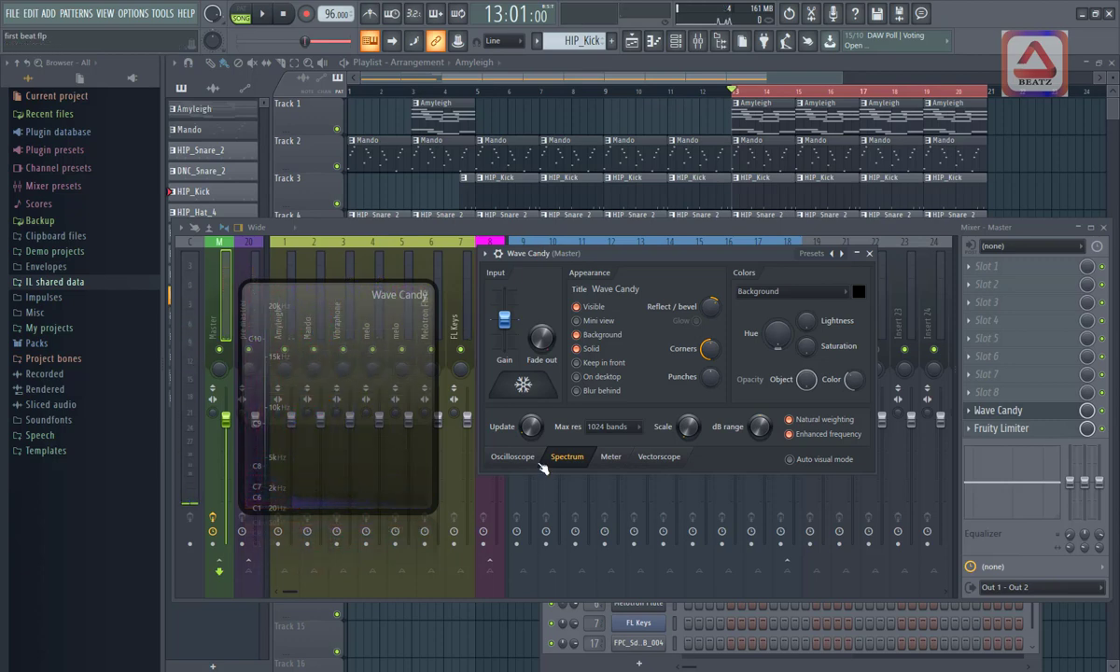
# Switch Wave Candy to the Meter display, extend it upward, and play the song to view the peak levels
pyautogui.click(611, 457)
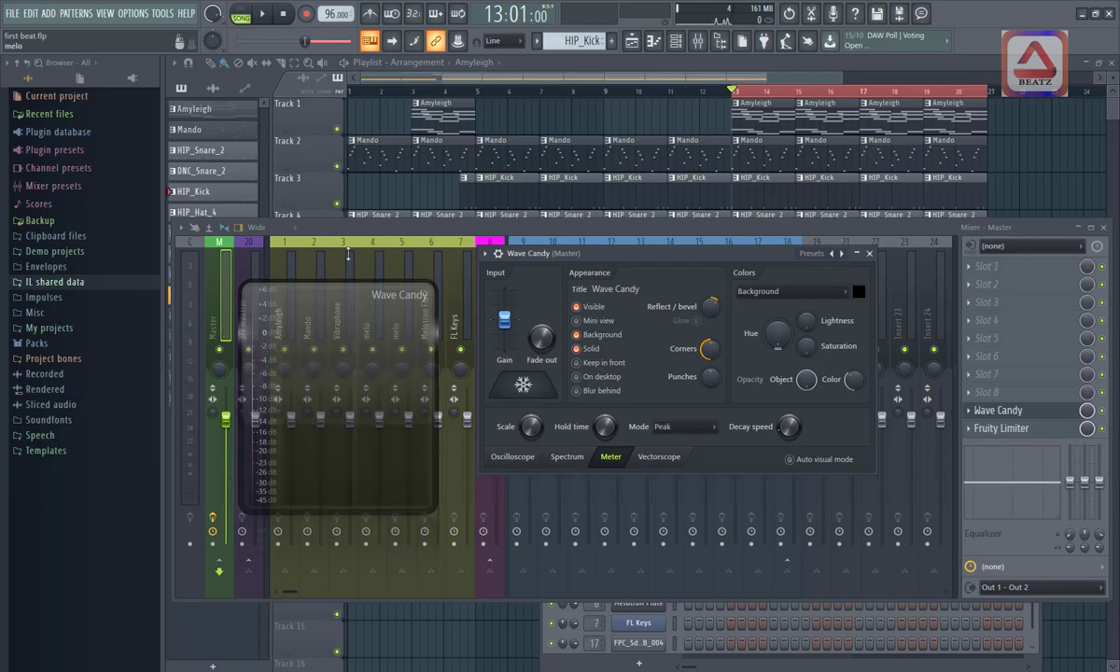
pyautogui.moveTo(351, 286); pyautogui.dragTo(351, 189)
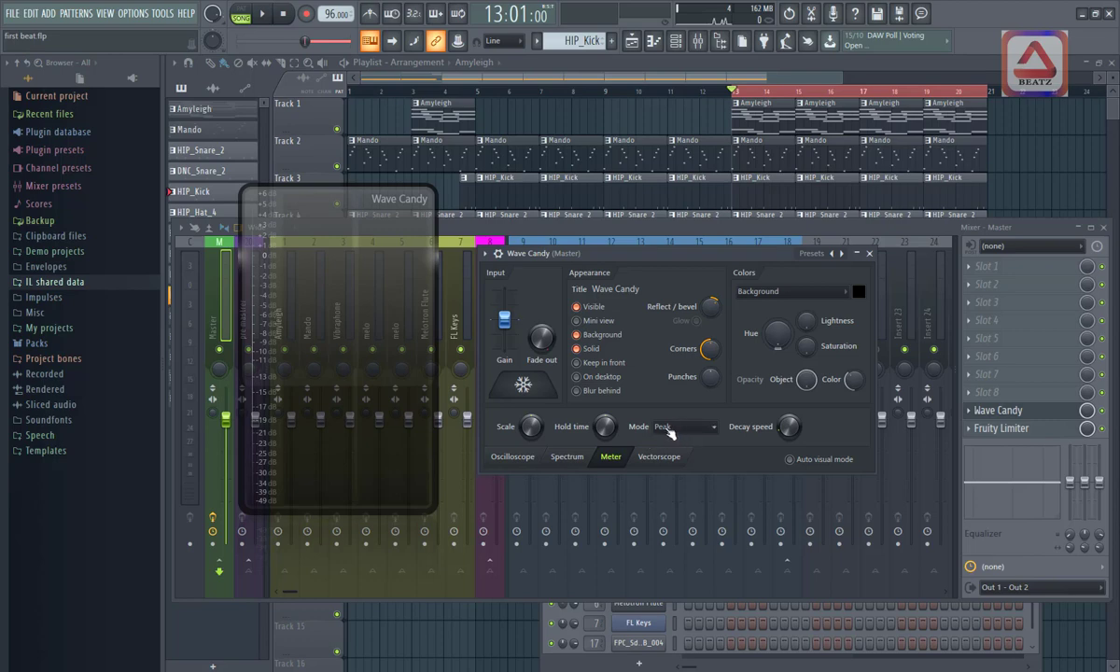
pyautogui.press('space')
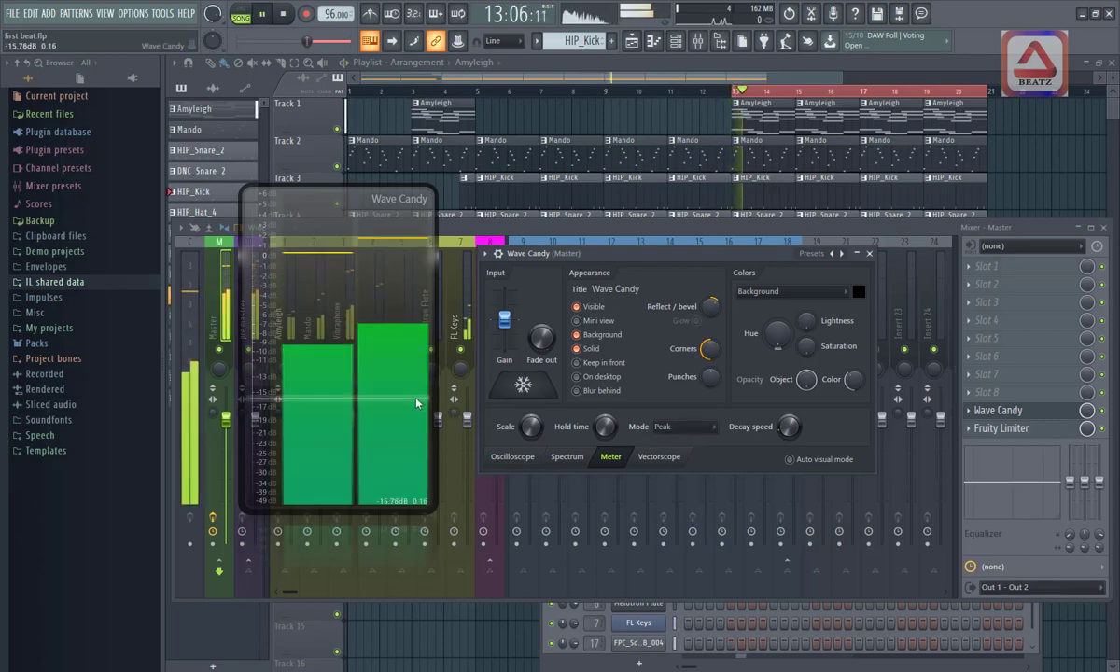
pyautogui.press('space')
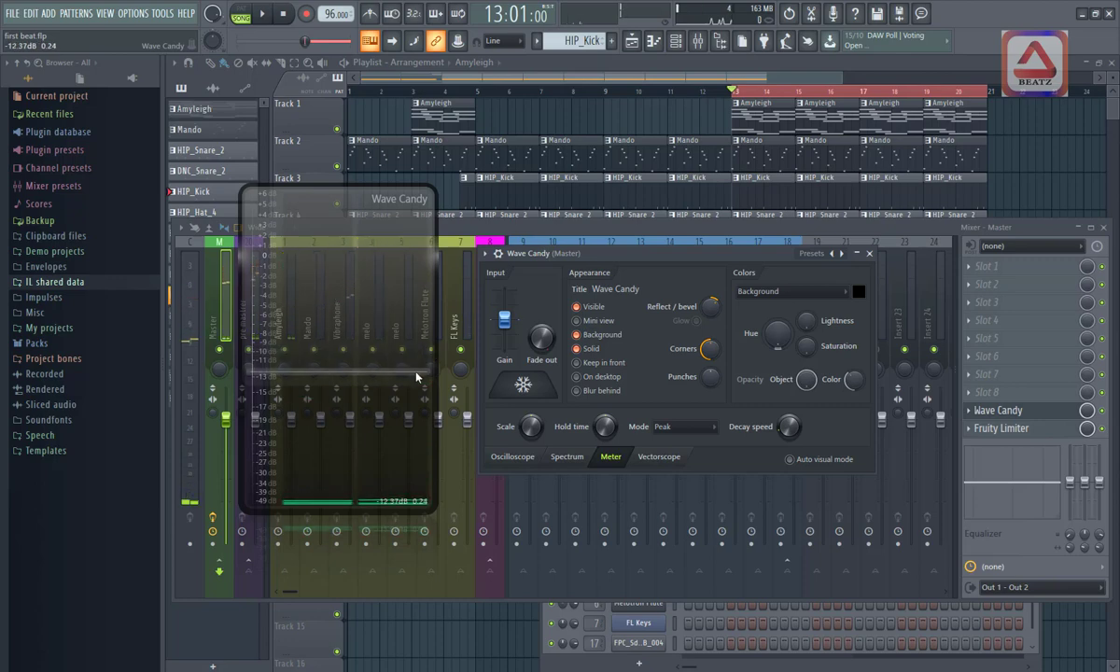
# Set the Wave Candy meter mode to PPM and briefly play the song
pyautogui.click(678, 430)
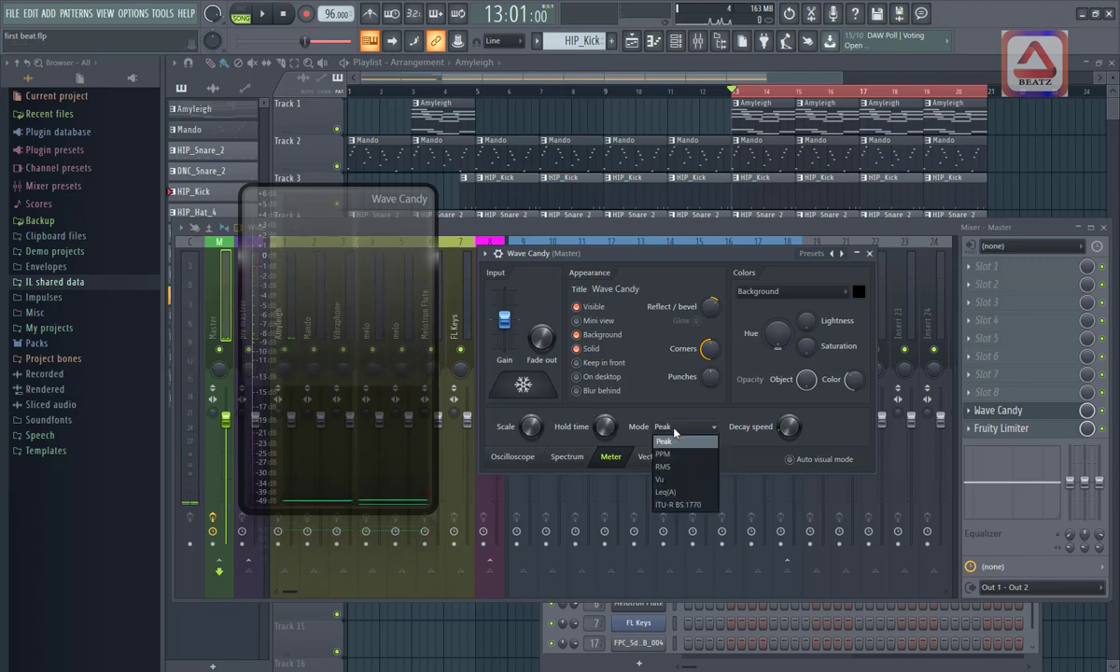
pyautogui.click(674, 455)
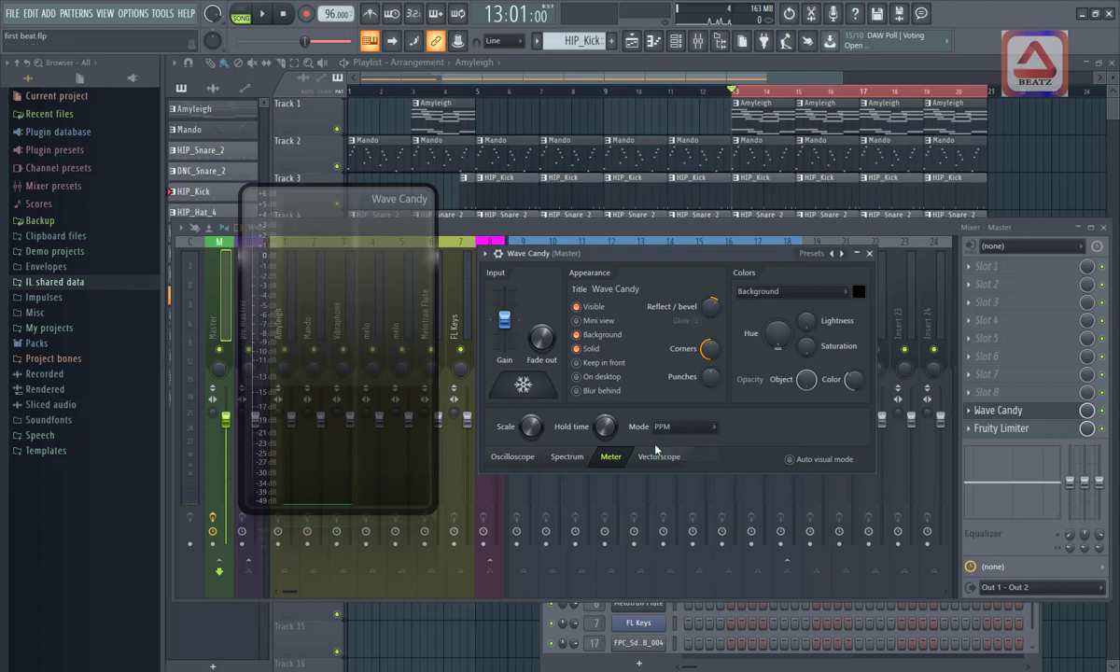
pyautogui.press('space')
pyautogui.press('space')
# Set the Wave Candy meter mode to RMS and play the song to view the levels
pyautogui.click(680, 426)
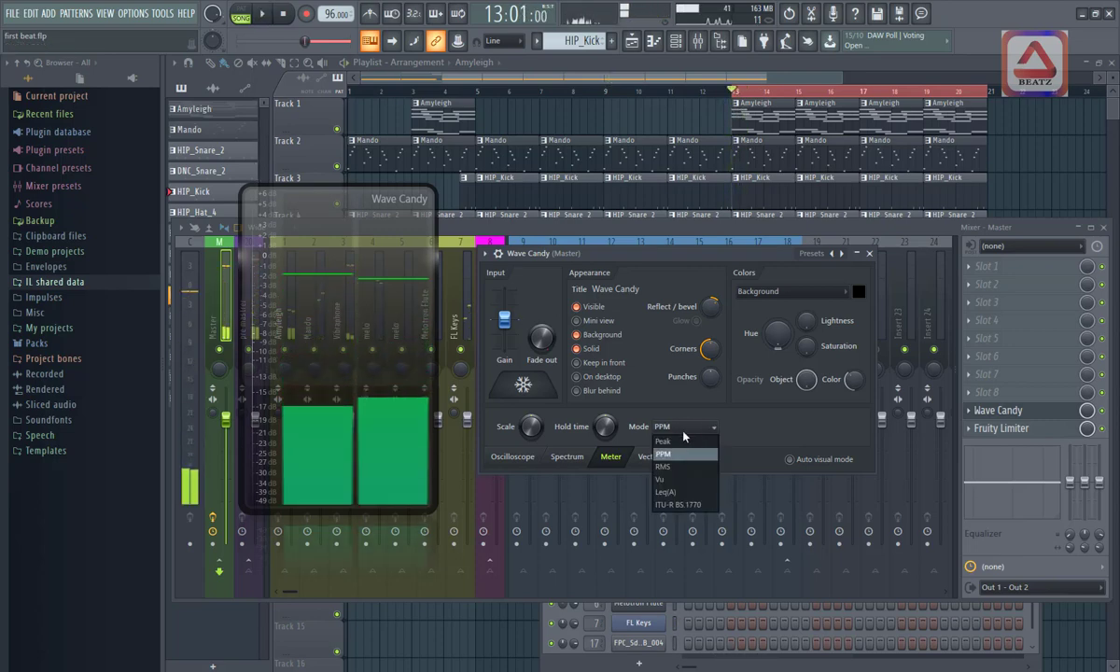
pyautogui.click(682, 466)
pyautogui.press('space')
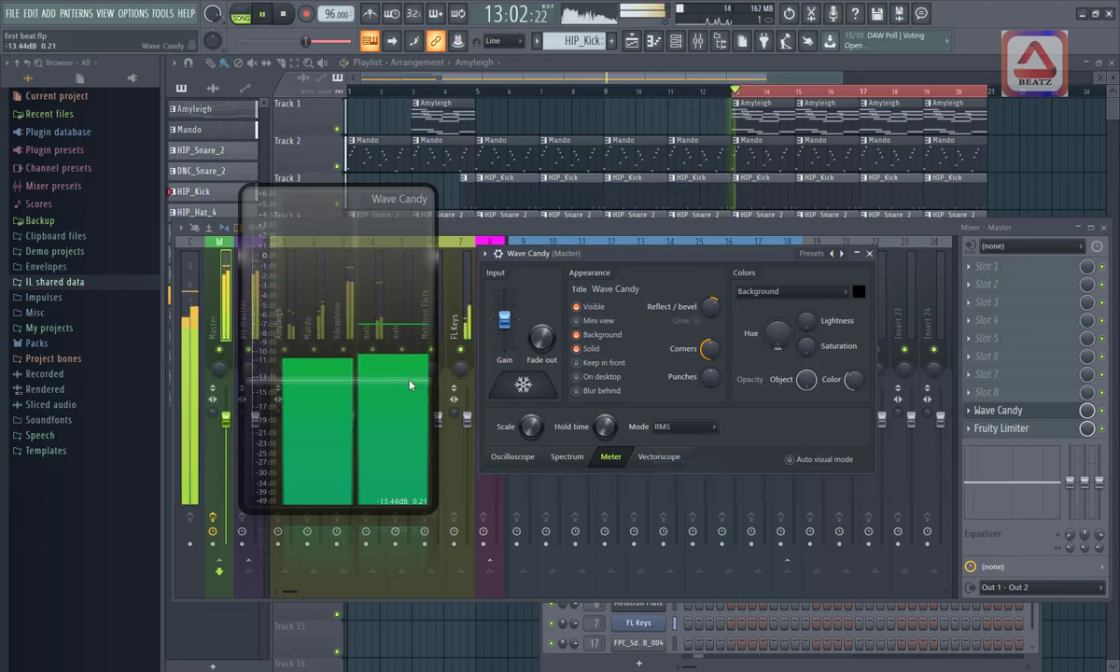
# Stop the playback, set the Wave Candy meter mode to Vu, and briefly play the song to view the levels
pyautogui.press('space')
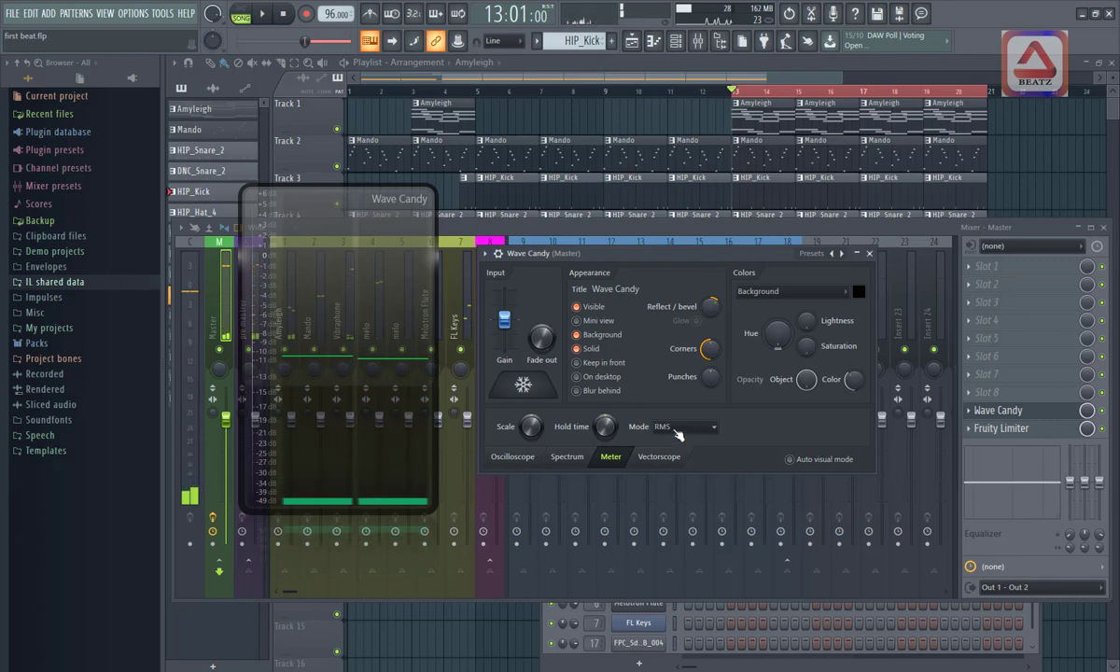
pyautogui.click(677, 427)
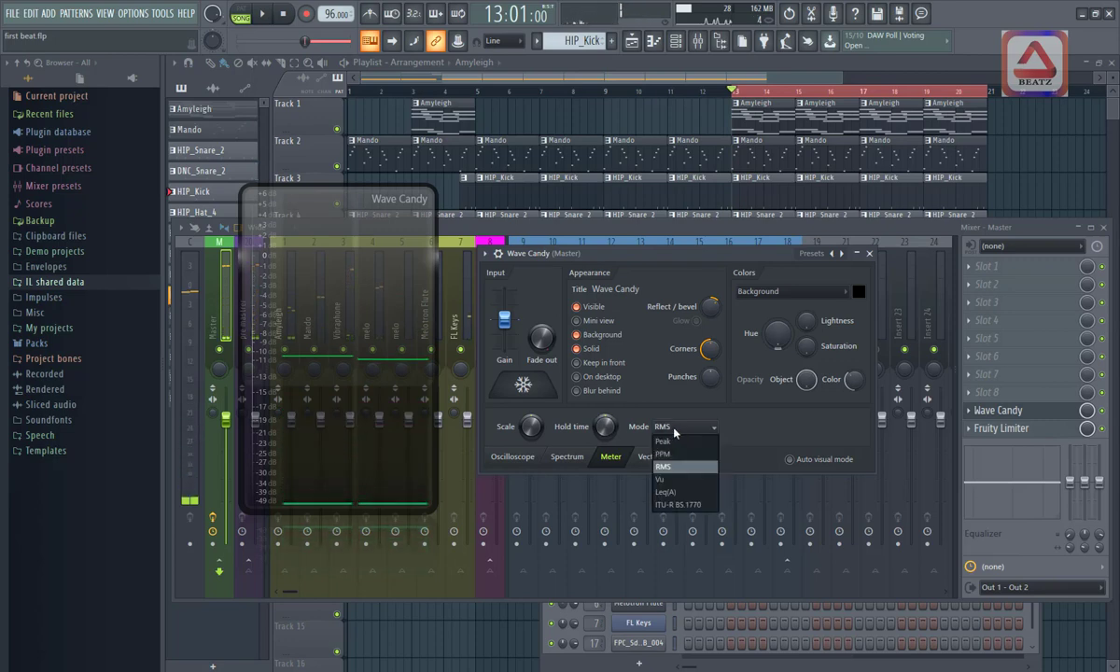
pyautogui.click(661, 479)
pyautogui.press('space')
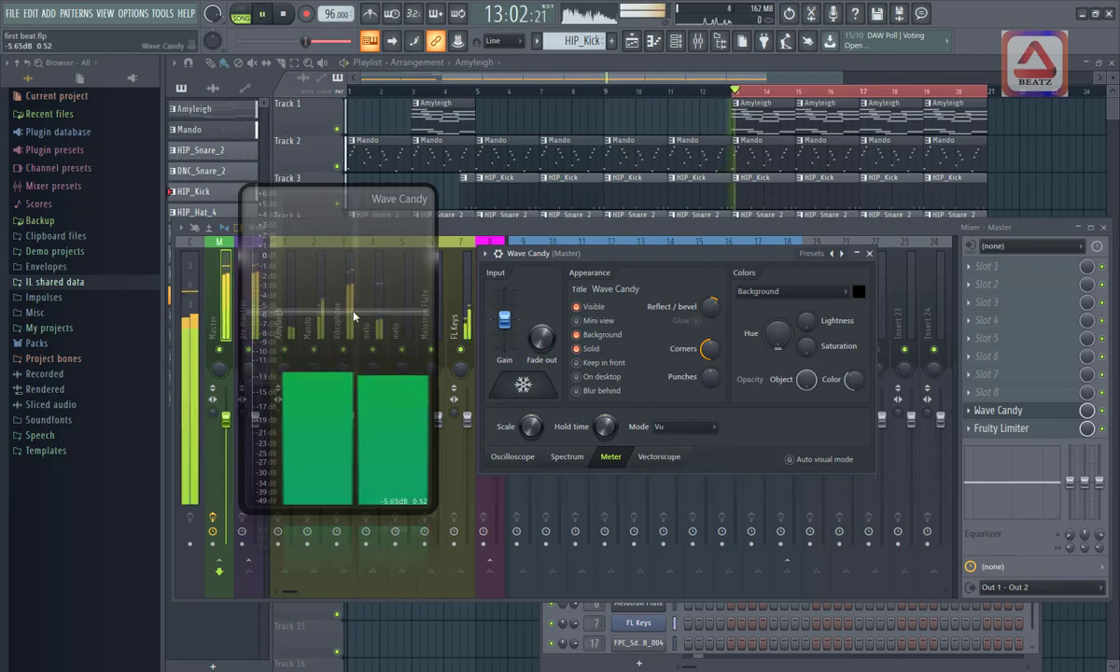
pyautogui.press('space')
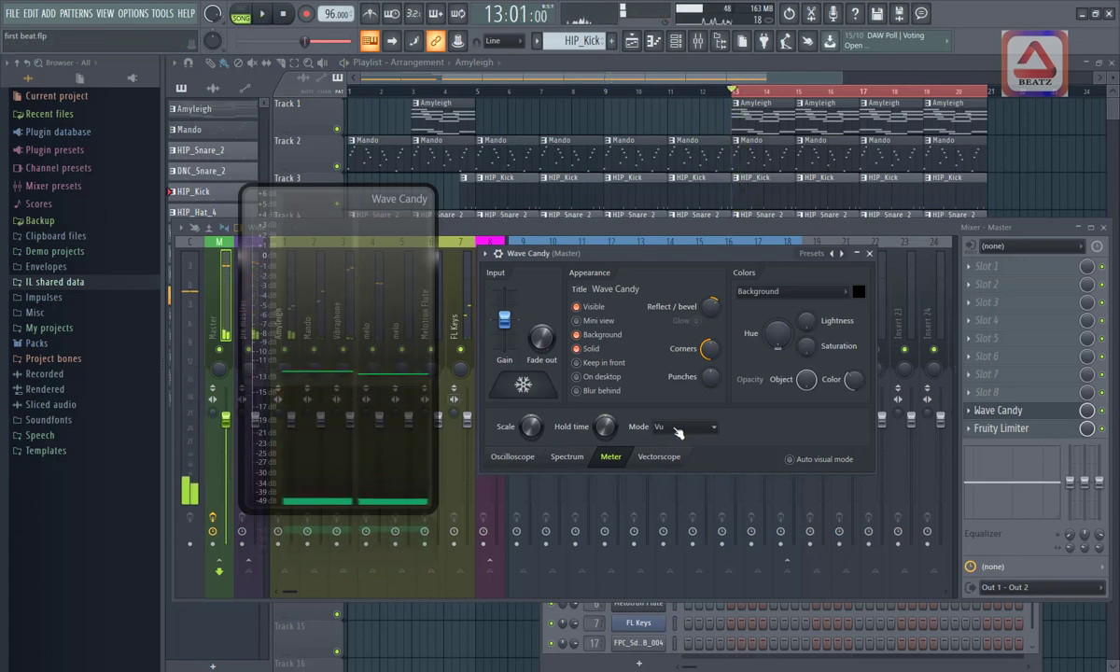
# Try the Leq(A) and ITU-R BS.1770 meter modes in Wave Candy, and set the mode back to Peak
pyautogui.click(672, 427)
pyautogui.click(667, 491)
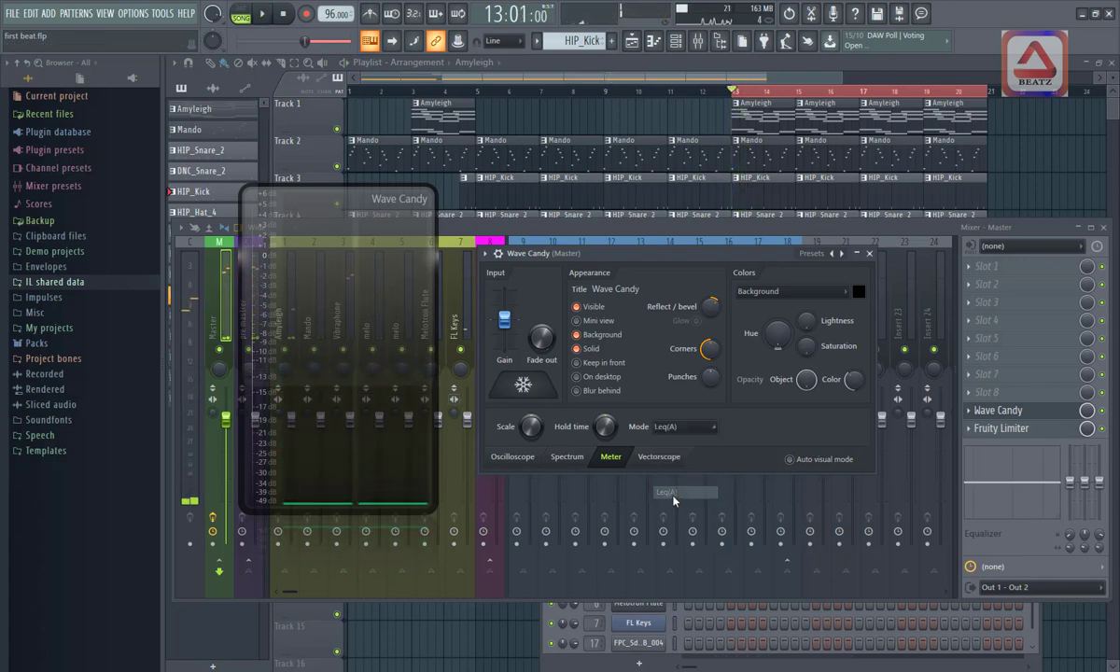
pyautogui.click(674, 429)
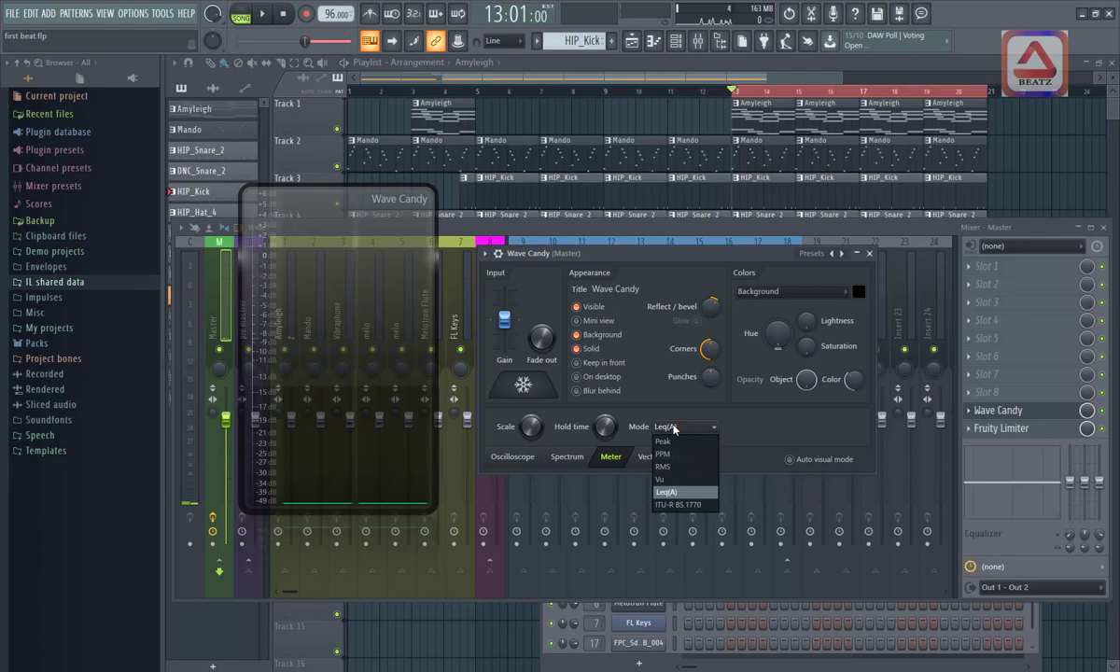
pyautogui.click(679, 504)
pyautogui.click(678, 428)
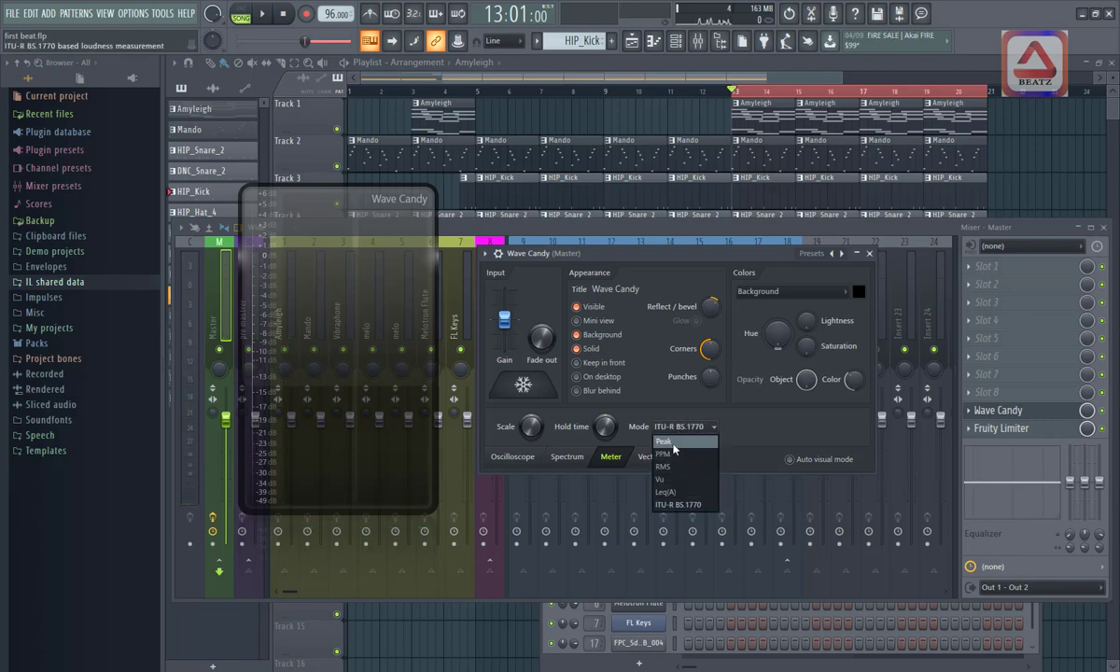
pyautogui.click(665, 440)
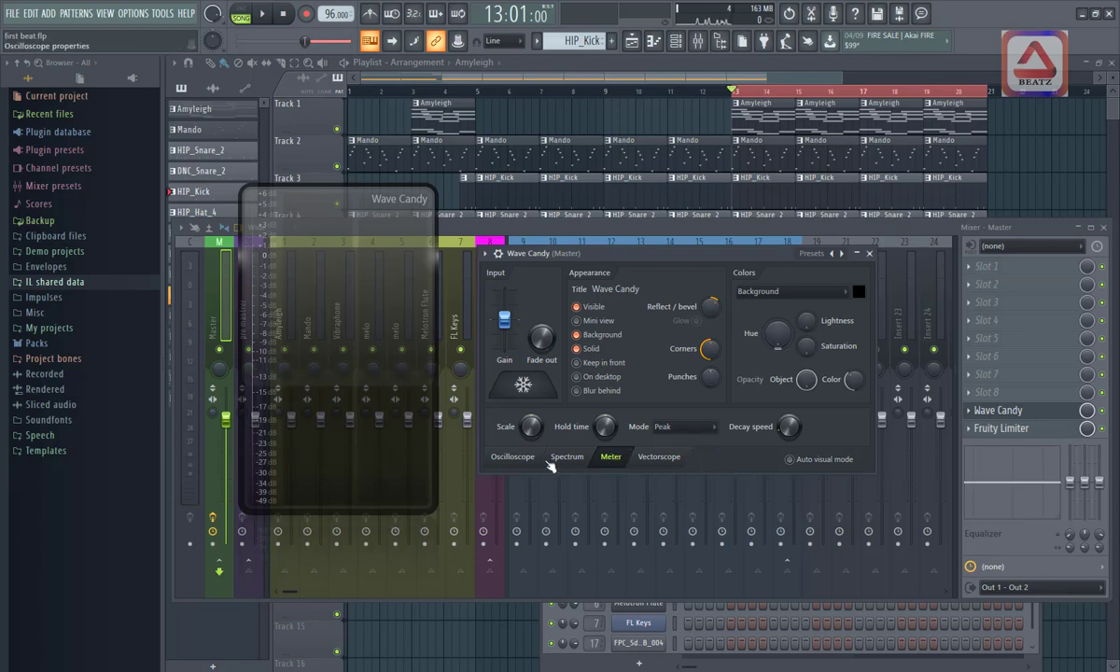
# Switch Wave Candy to the Vectorscope display, widen it slightly, and play the song to view the stereo image
pyautogui.click(657, 459)
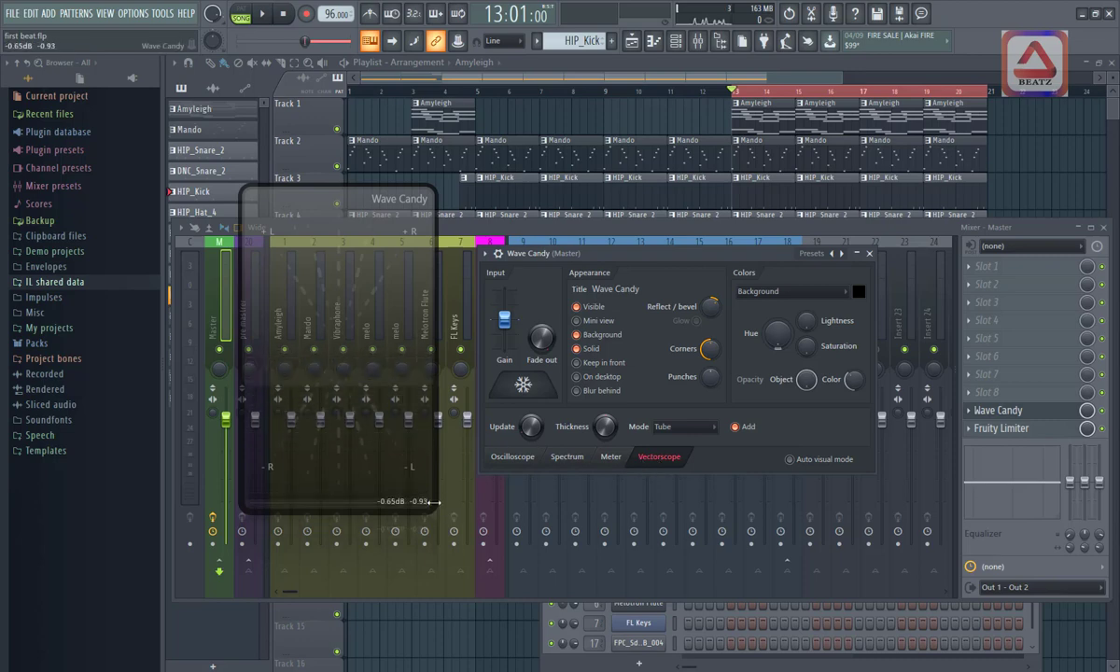
pyautogui.moveTo(435, 501); pyautogui.dragTo(464, 513)
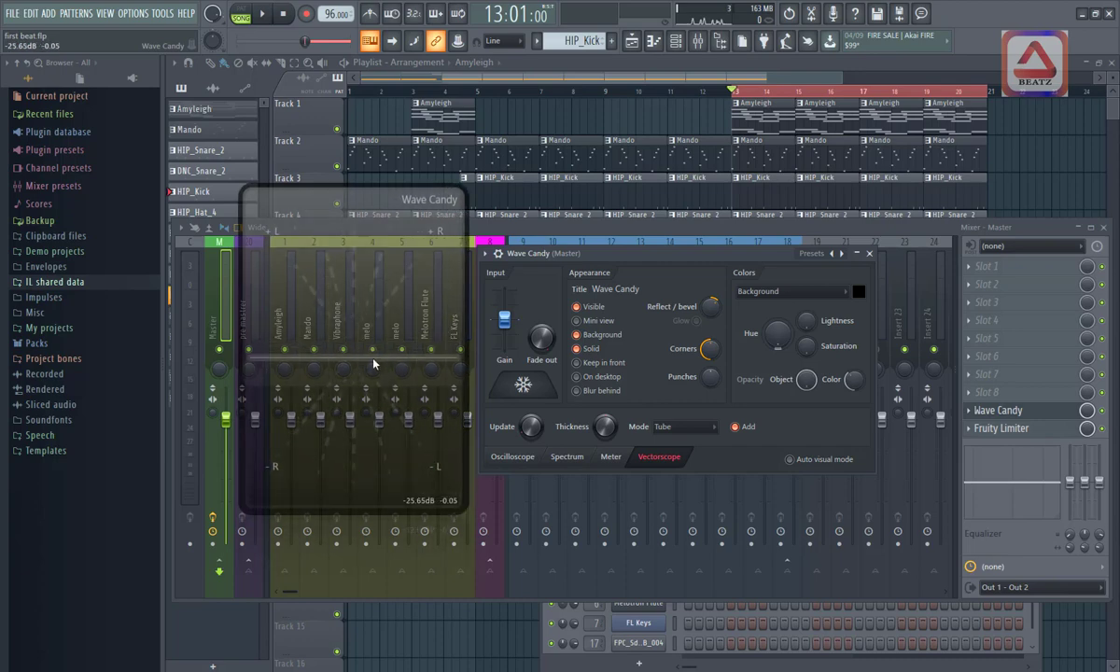
pyautogui.press('space')
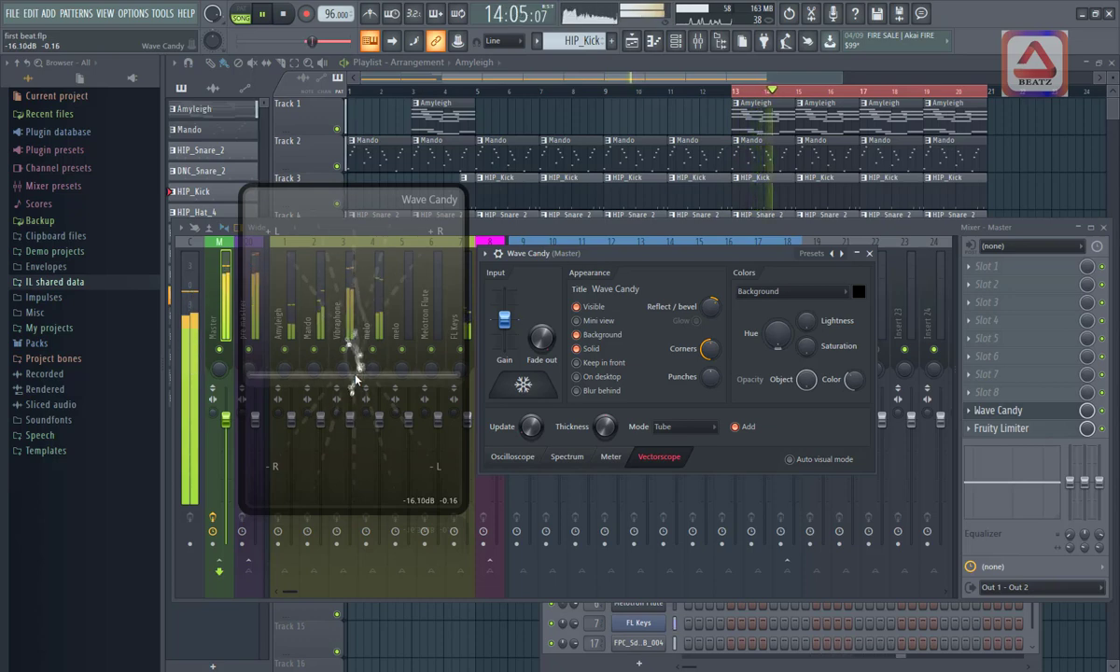
pyautogui.press('space')
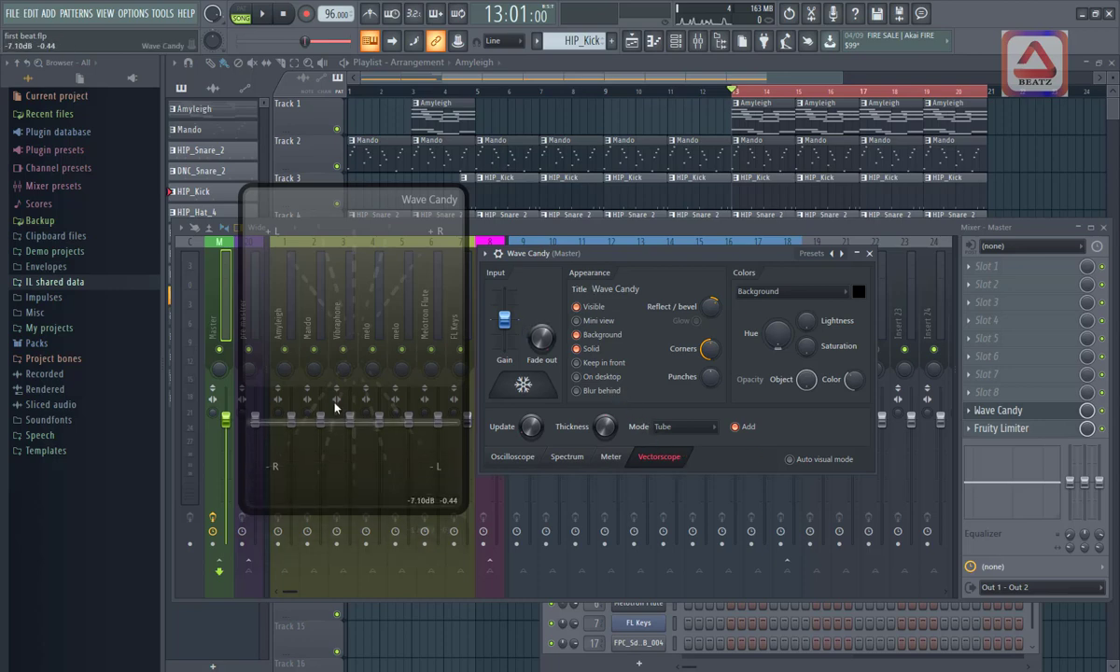
# Enlarge the floating Wave Candy display in height and width, and move it so it partly overlaps the Browser
pyautogui.moveTo(275, 185); pyautogui.dragTo(275, 32)
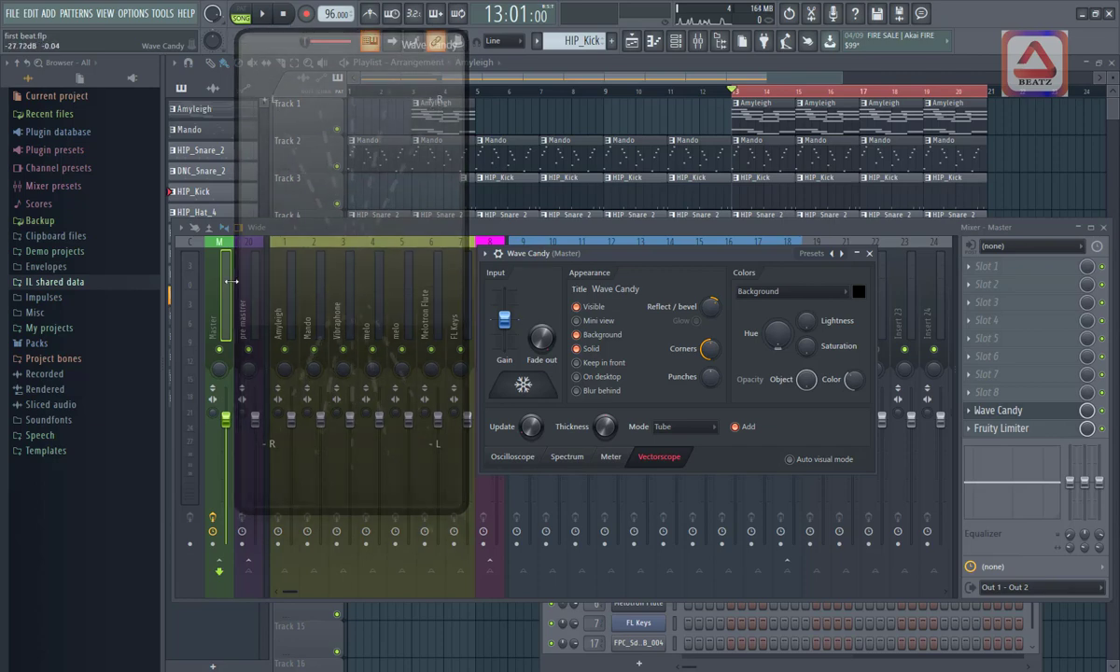
pyautogui.moveTo(246, 281); pyautogui.dragTo(155, 297)
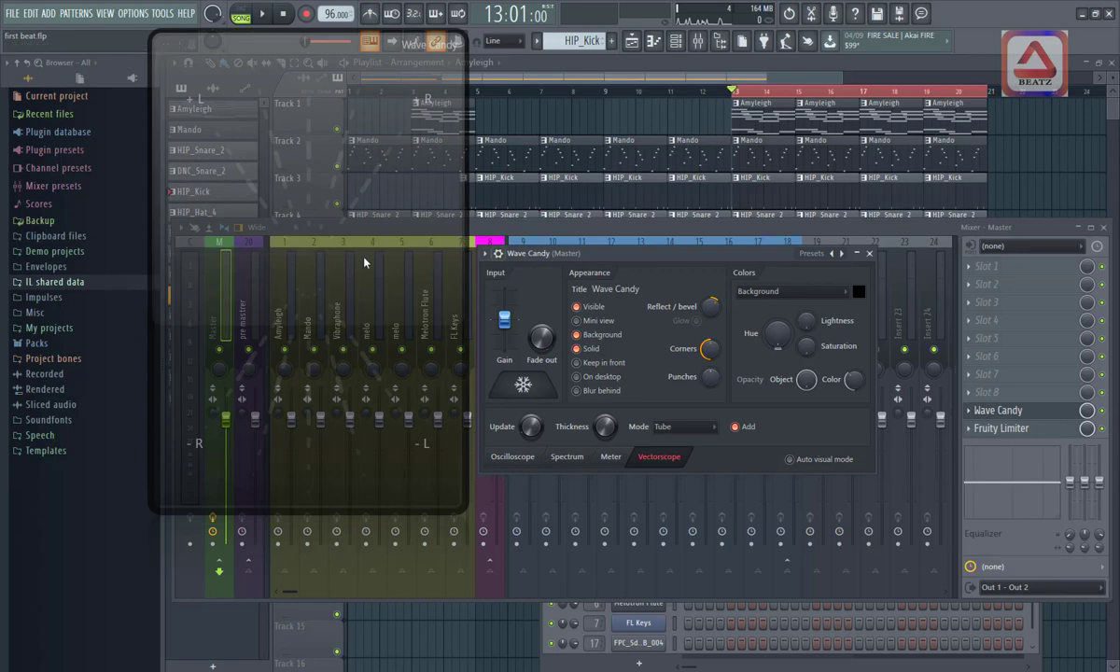
pyautogui.moveTo(380, 268); pyautogui.dragTo(274, 368)
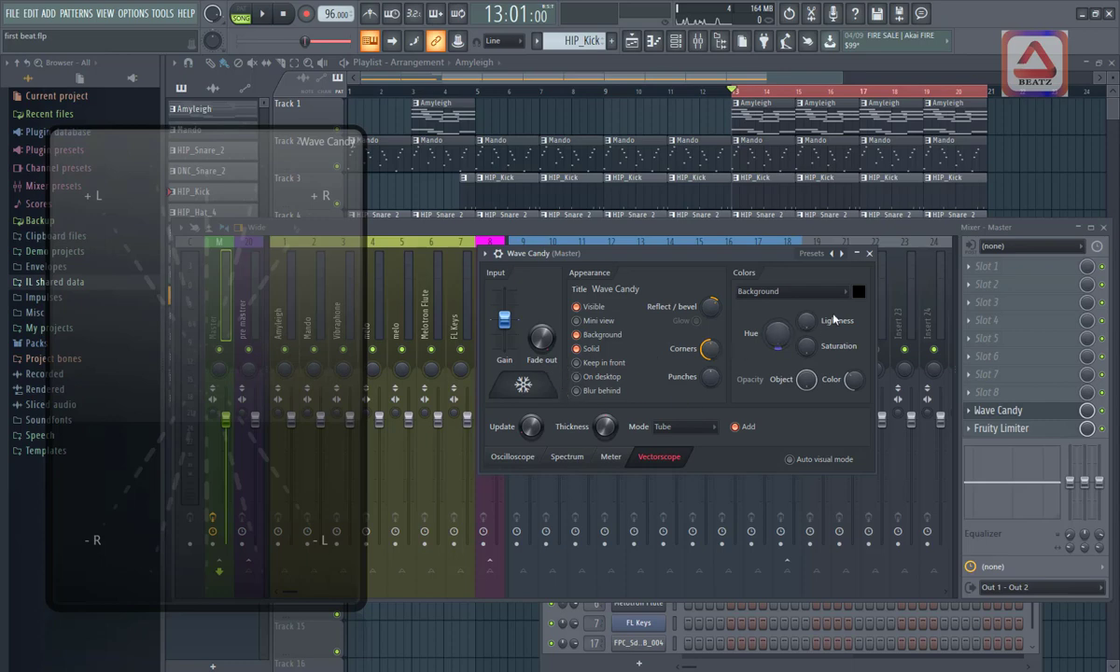
# Set the Wave Candy background colour to light yellow (Red 255, Green 255, Blue 128)
pyautogui.click(859, 292)
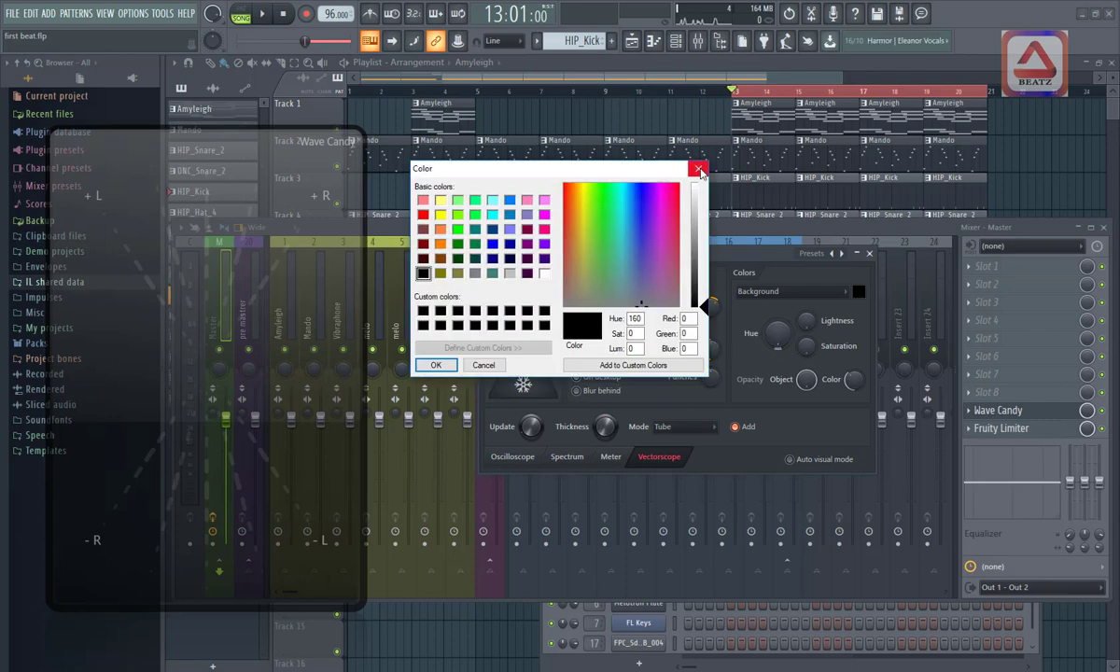
pyautogui.click(592, 227)
pyautogui.moveTo(571, 236); pyautogui.dragTo(617, 272)
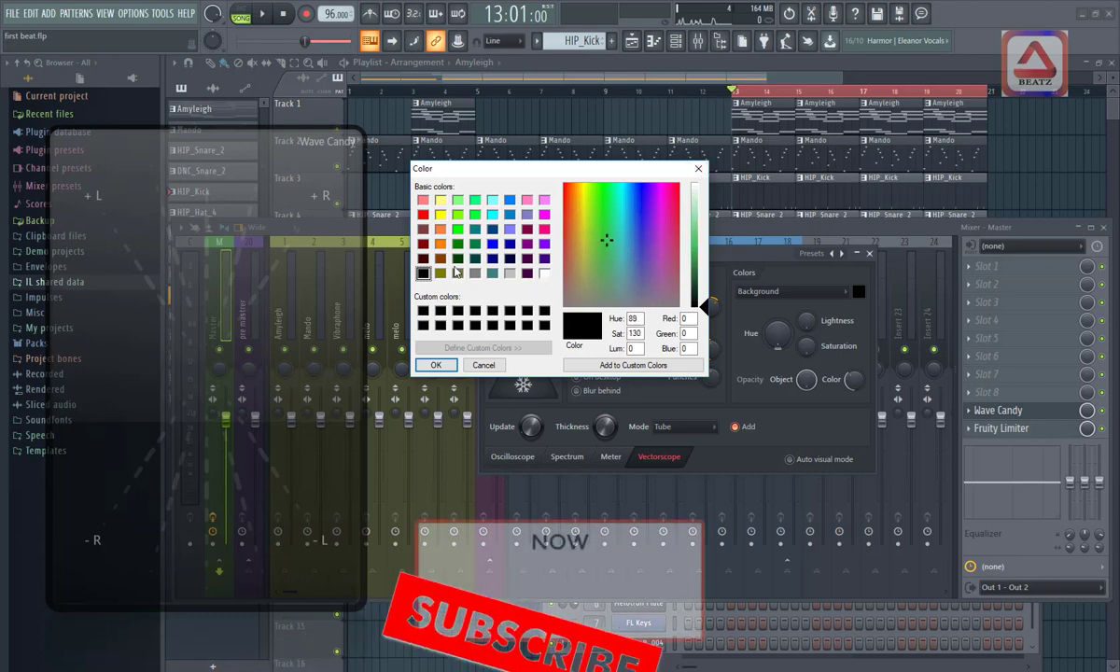
pyautogui.click(441, 201)
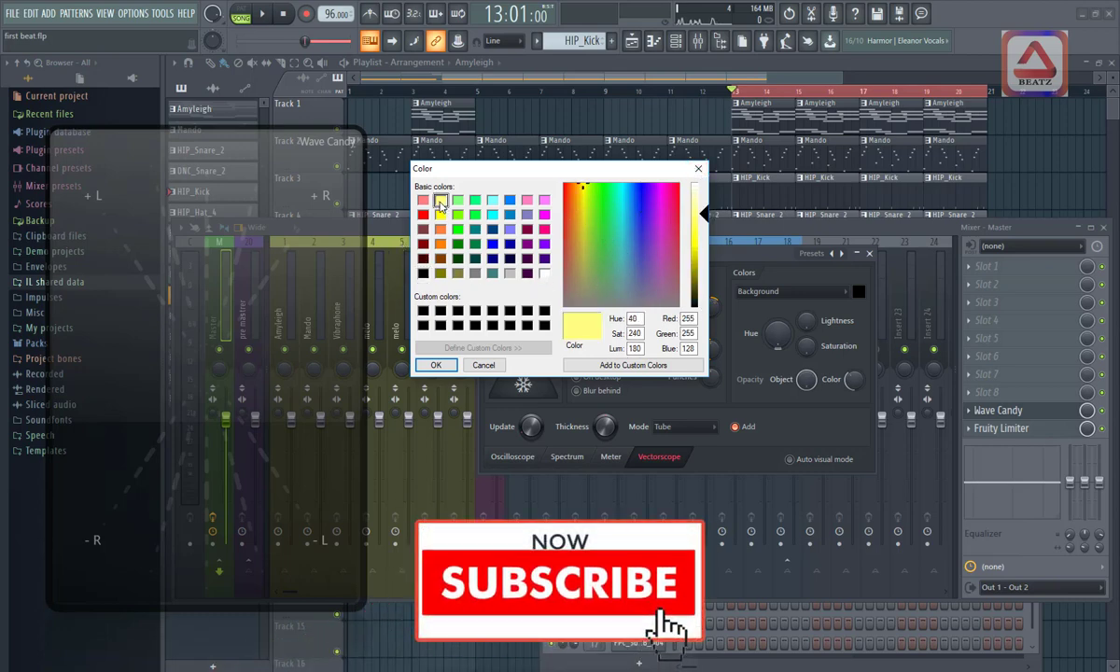
pyautogui.click(434, 364)
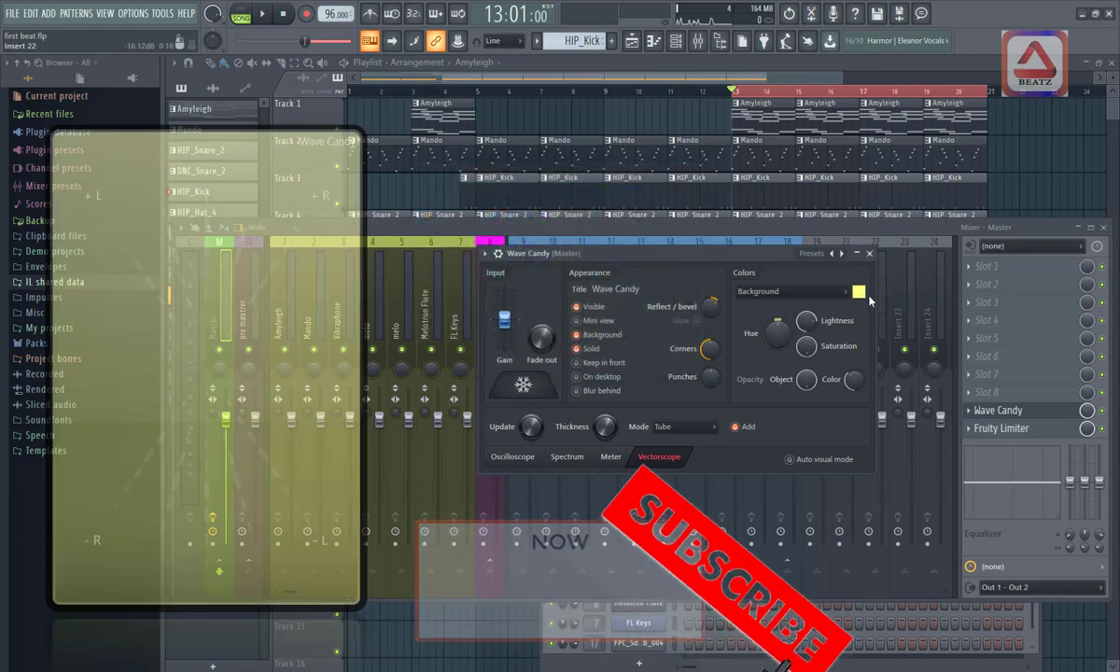
# Set the Wave Candy background colour back to black
pyautogui.click(858, 291)
pyautogui.click(424, 323)
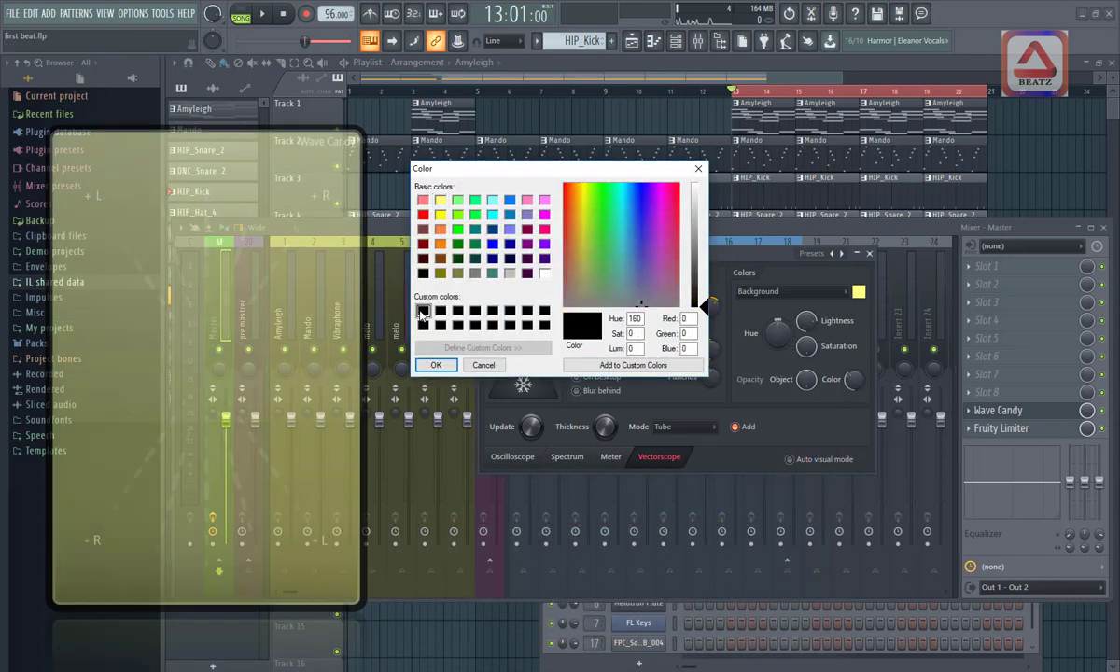
pyautogui.click(435, 364)
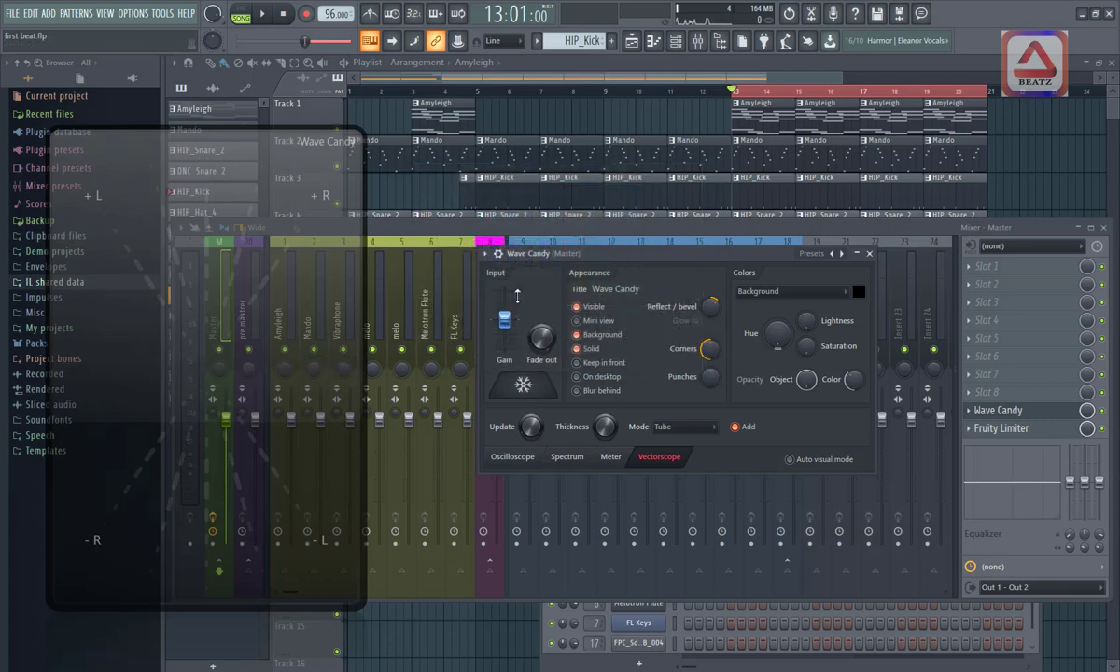
pyautogui.click(576, 320)
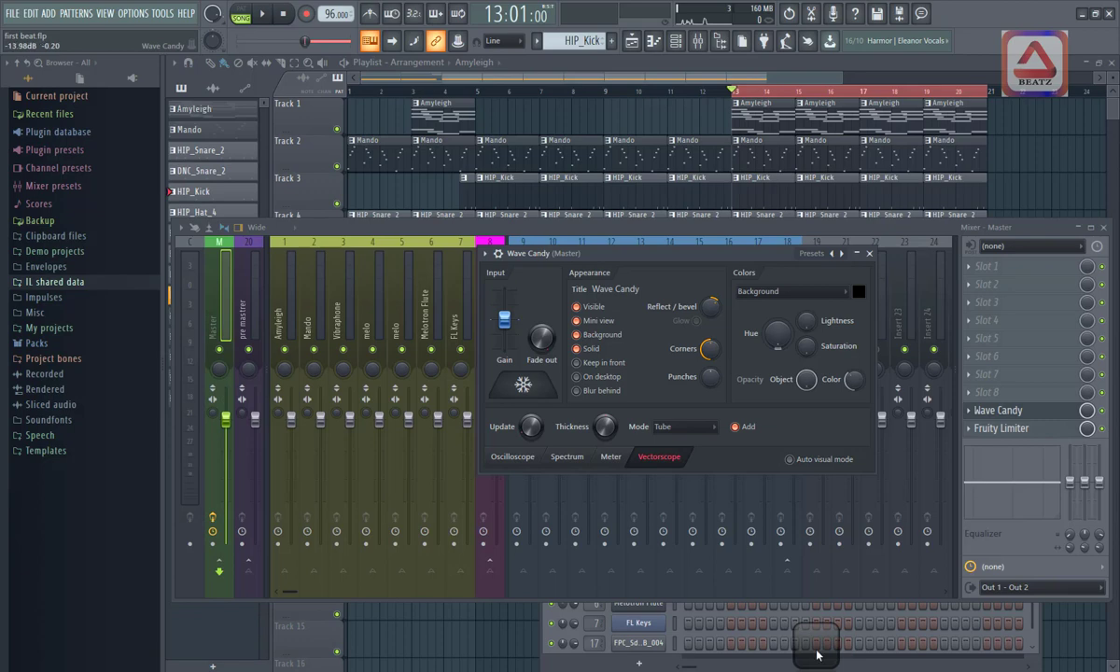
pyautogui.moveTo(815, 644); pyautogui.dragTo(104, 522)
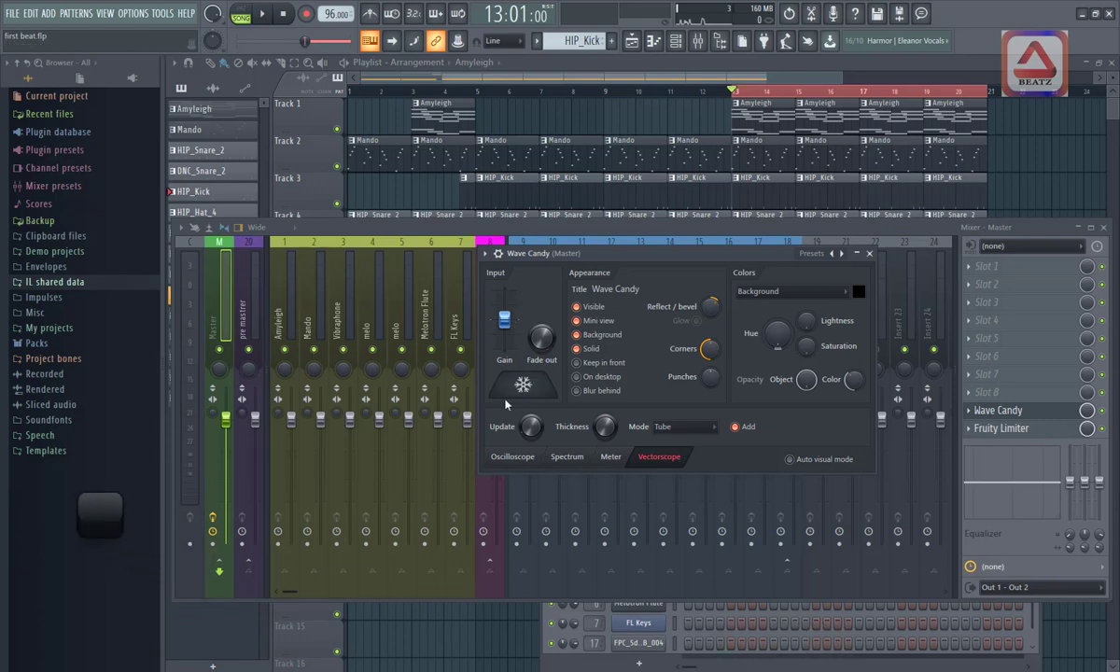
pyautogui.press('space')
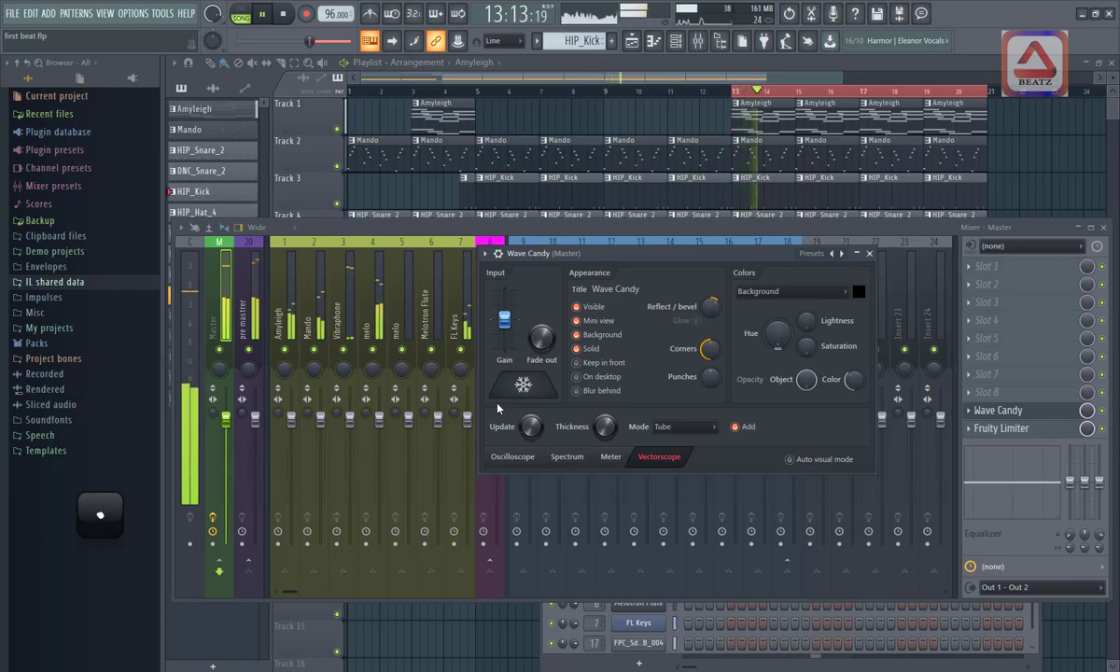
pyautogui.press('space')
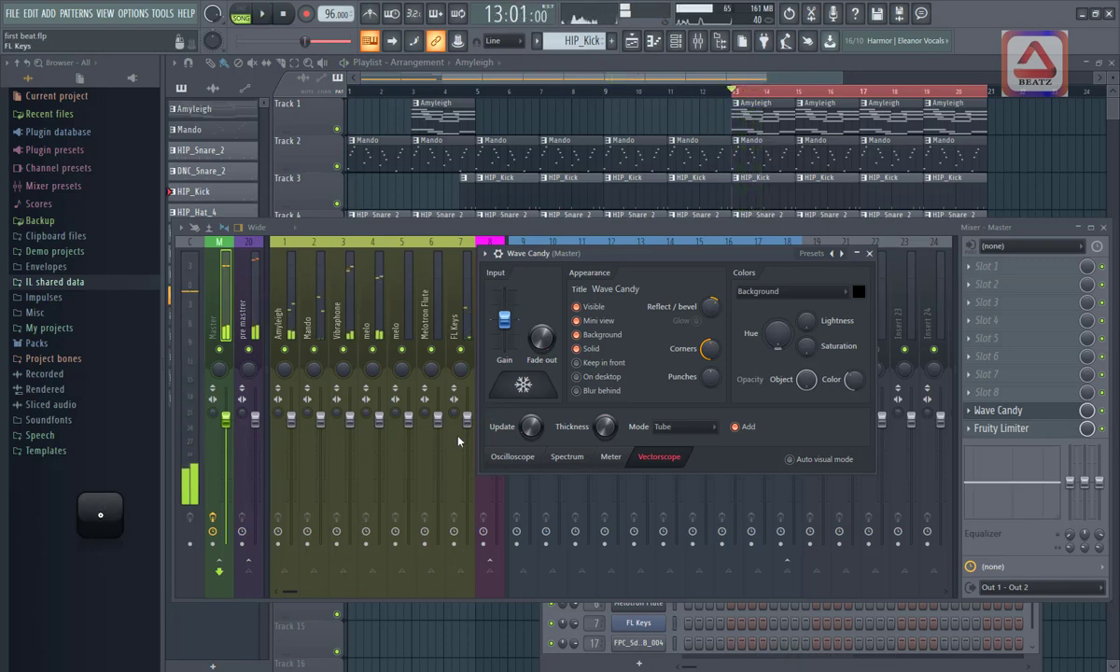
# Hide the Wave Candy display, start playing the song, and make the display visible again
pyautogui.click(586, 311)
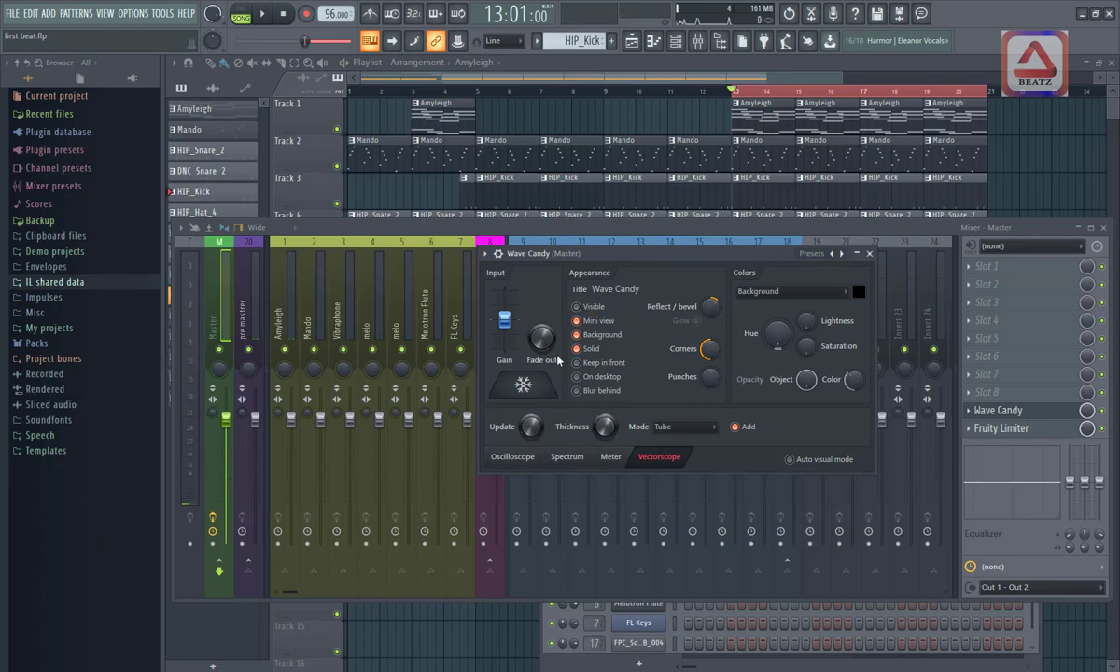
pyautogui.press('space')
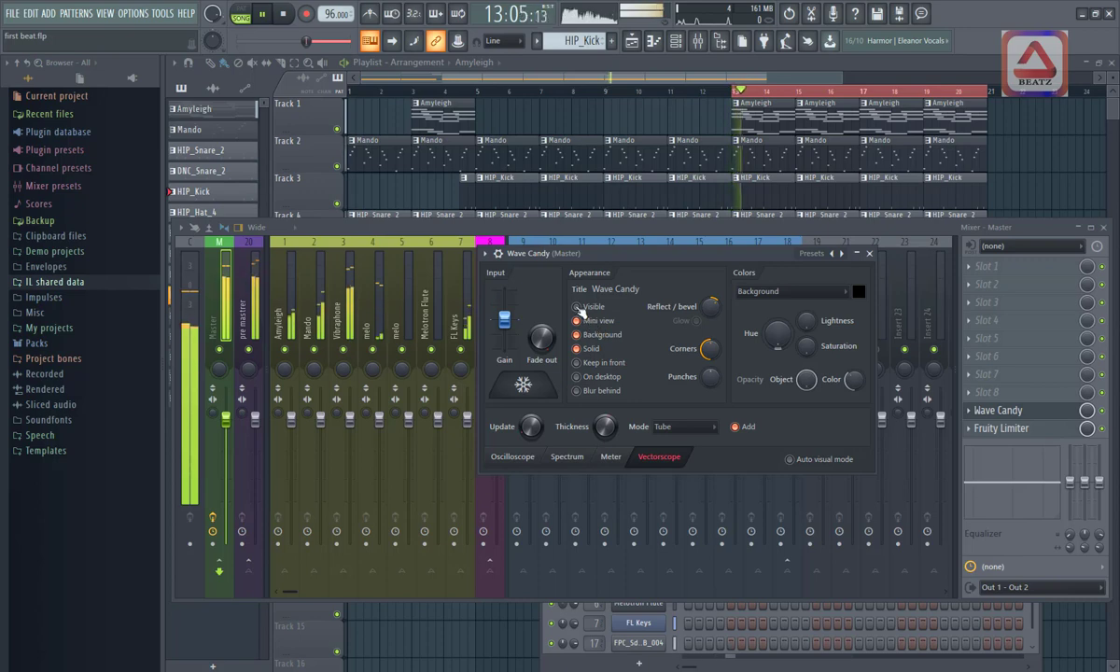
pyautogui.click(576, 306)
pyautogui.click(576, 320)
pyautogui.press('space')
pyautogui.press('space')
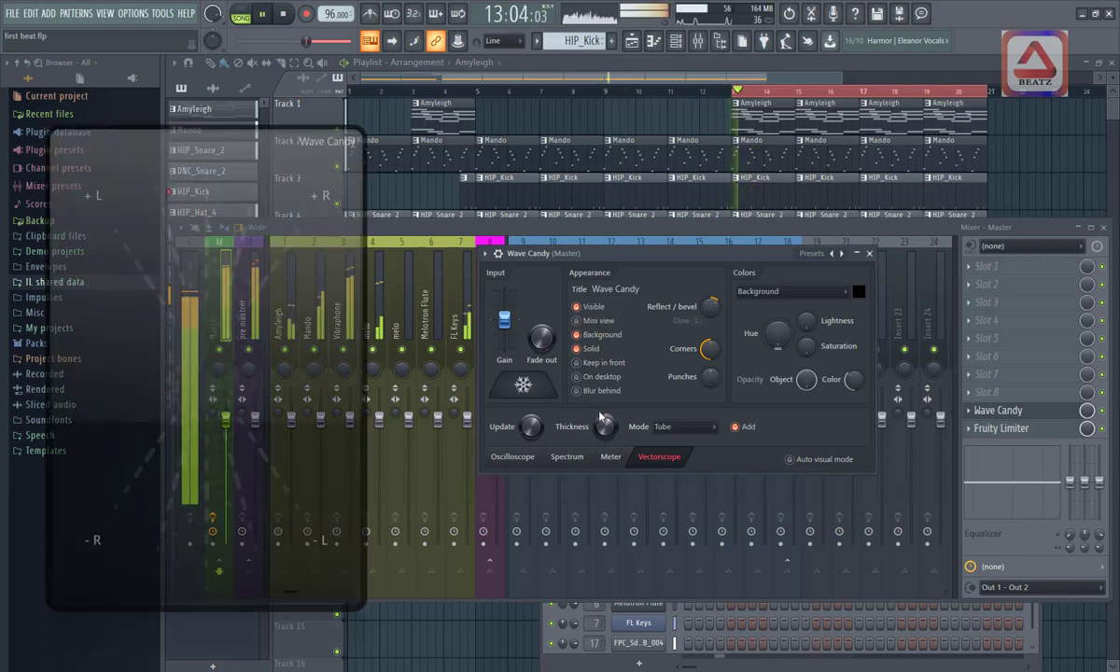
pyautogui.press('space')
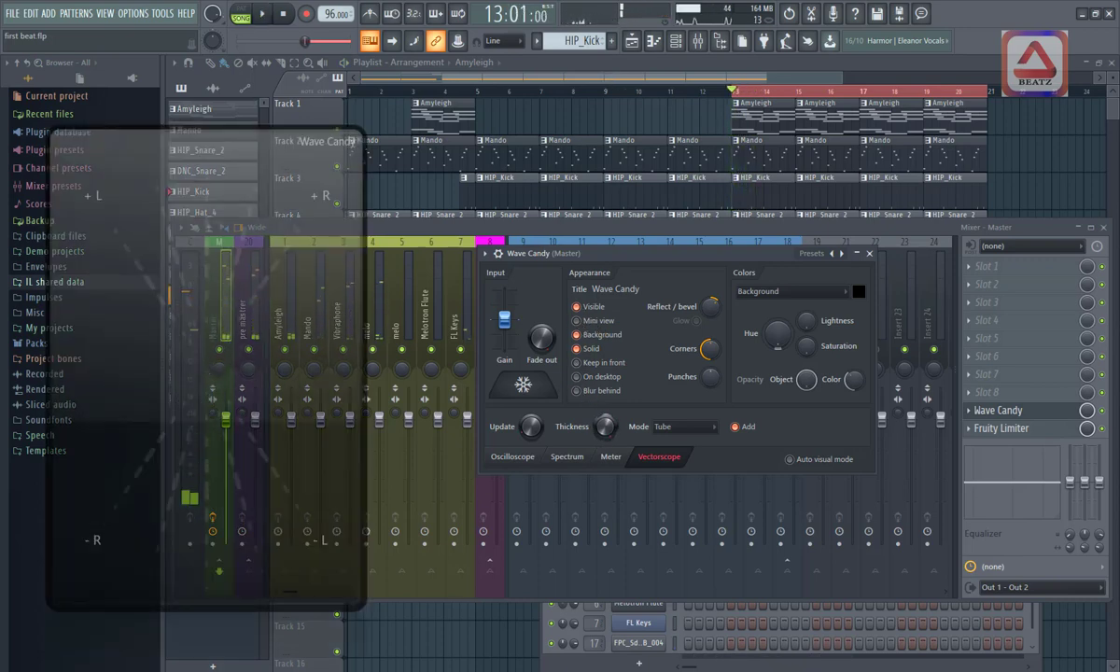
pyautogui.press('space')
pyautogui.press('space')
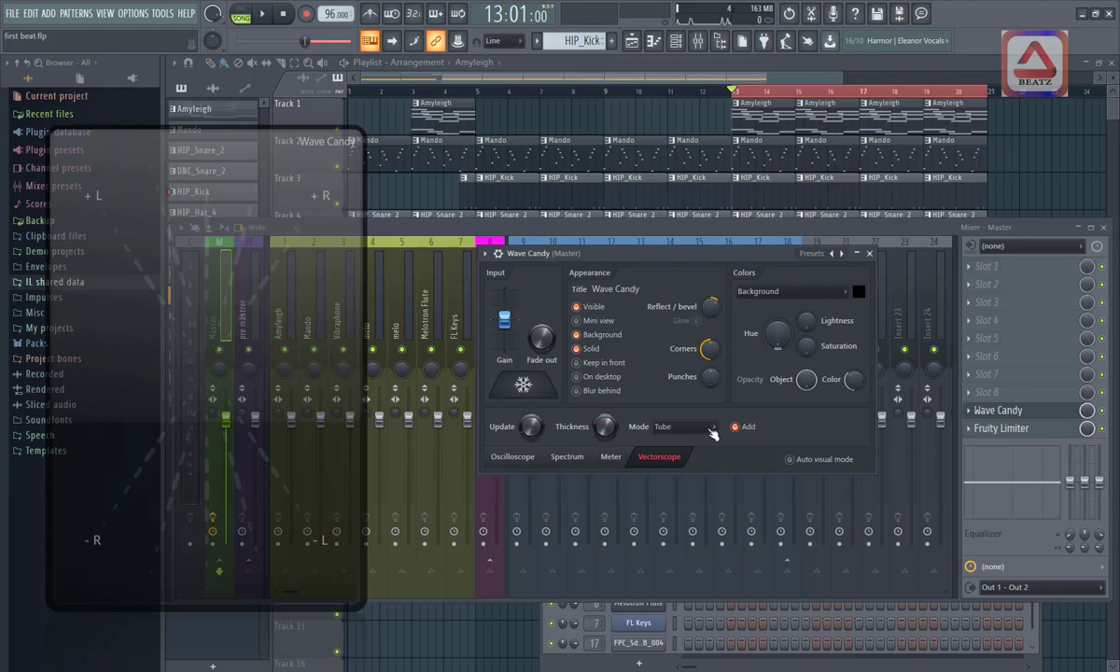
# Switch the Wave Candy display from Vectorscope to Meter
pyautogui.click(681, 427)
pyautogui.click(610, 456)
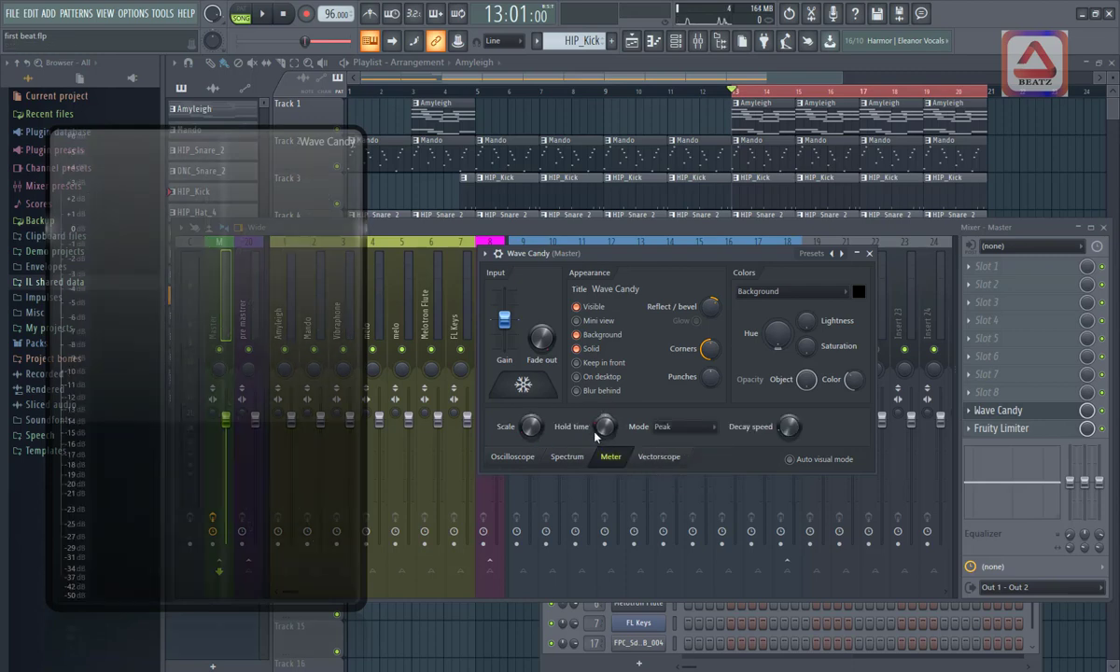
pyautogui.moveTo(596, 433); pyautogui.dragTo(598, 400)
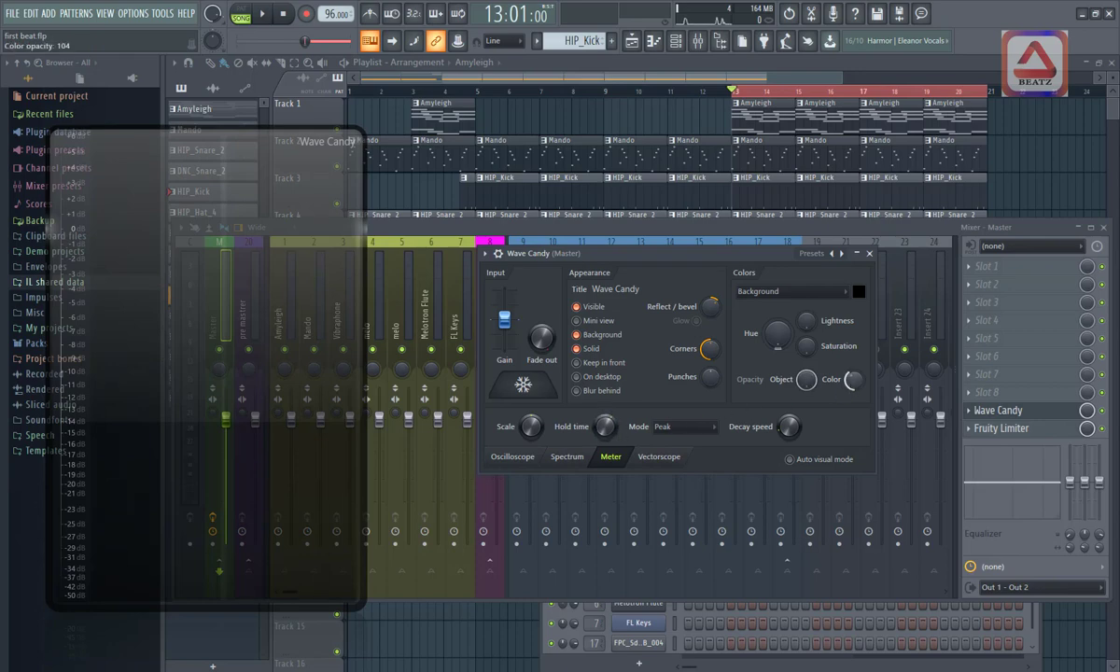
# Raise the Wave Candy background's colour opacity to 236 and briefly play the song to check the meter's readability
pyautogui.moveTo(851, 382); pyautogui.dragTo(850, 355)
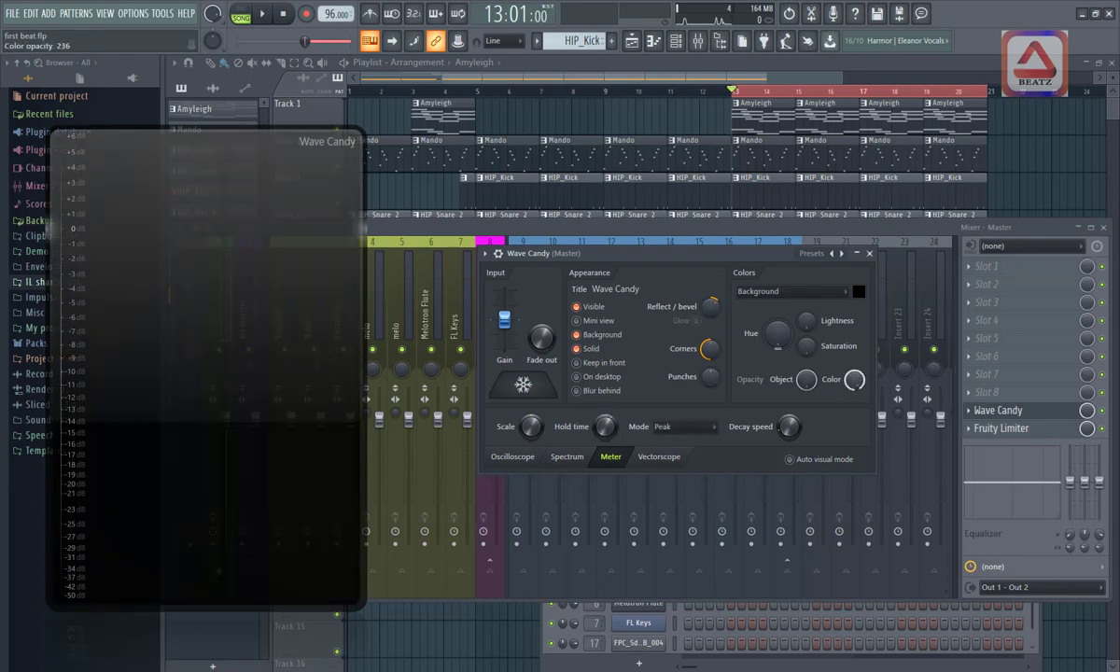
pyautogui.press('space')
pyautogui.press('space')
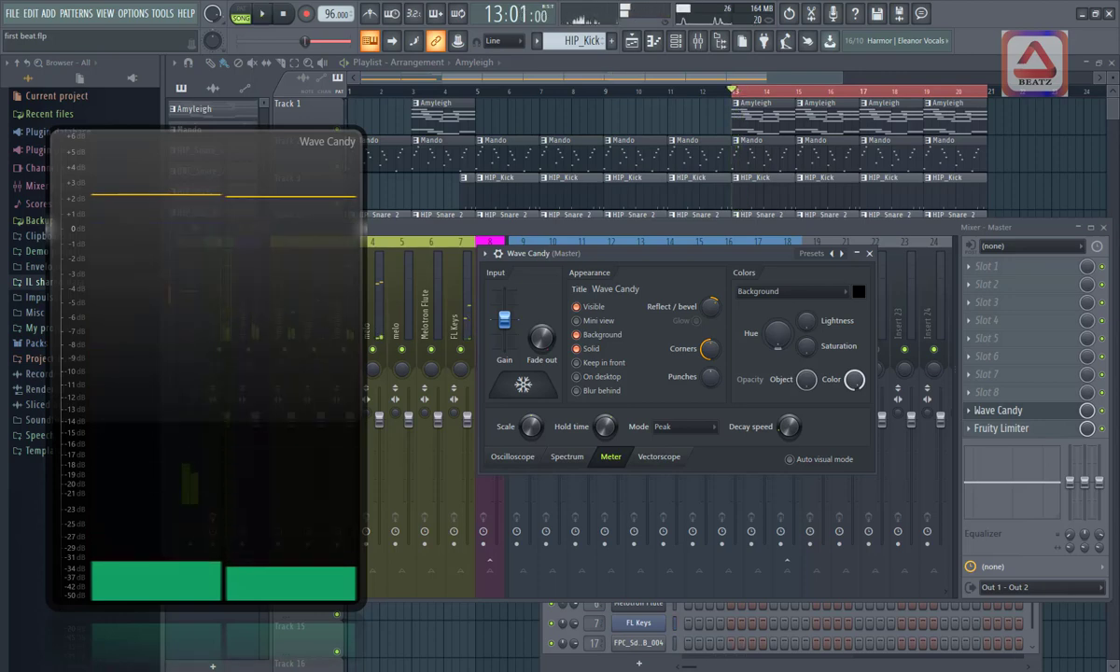
# Turn off the Wave Candy display's background and switch it back on
pyautogui.rightClick(248, 395)
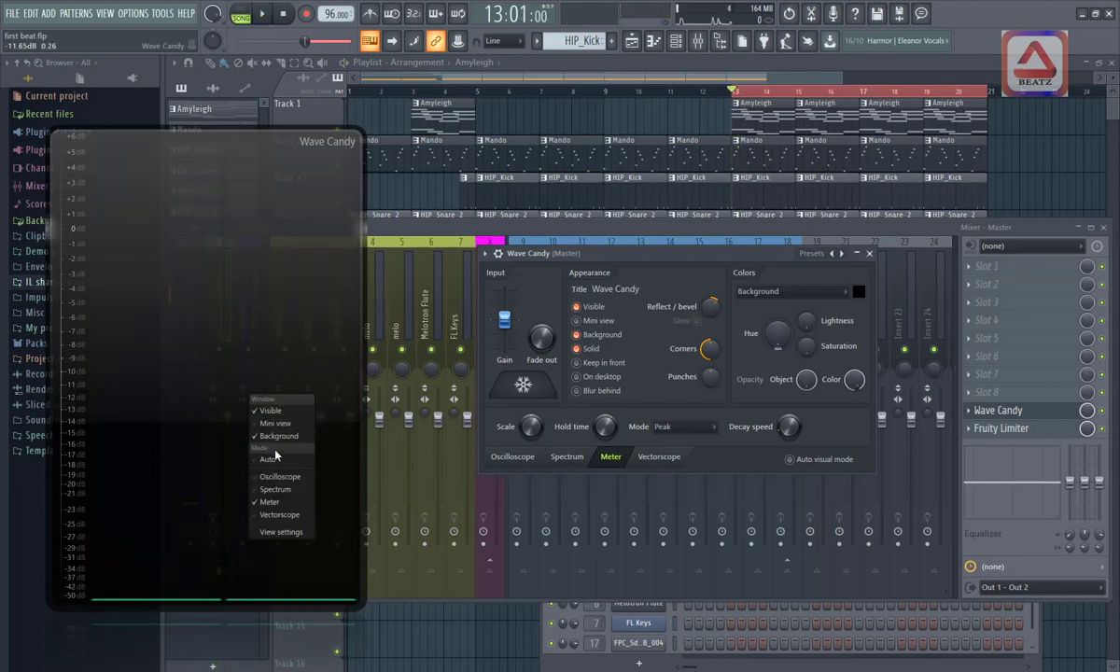
pyautogui.click(278, 436)
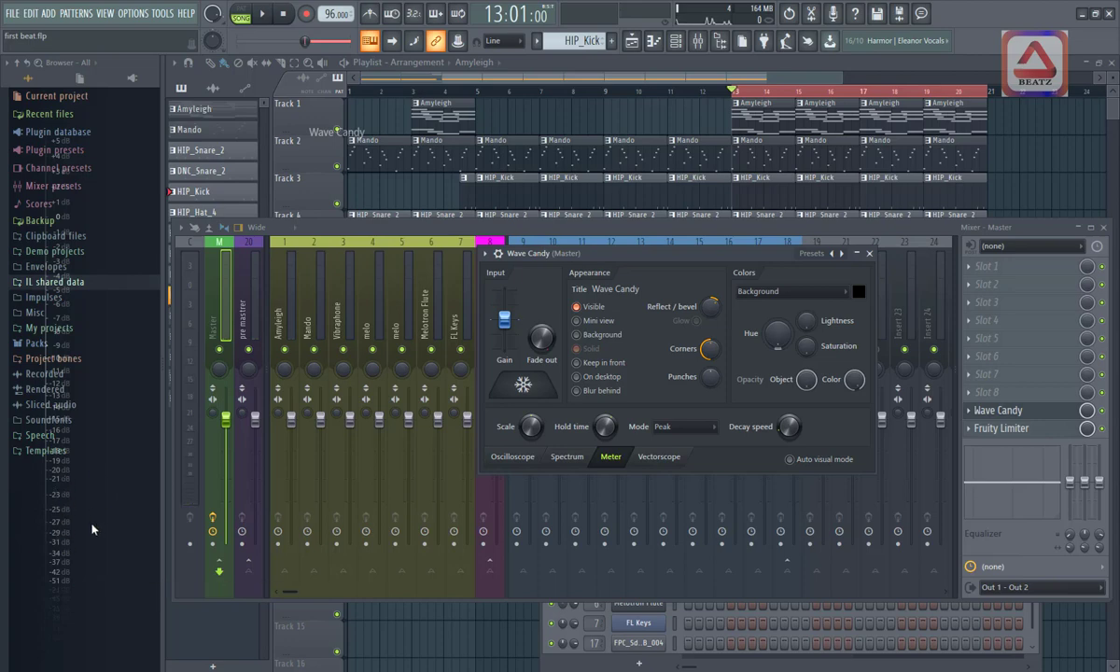
pyautogui.click(582, 335)
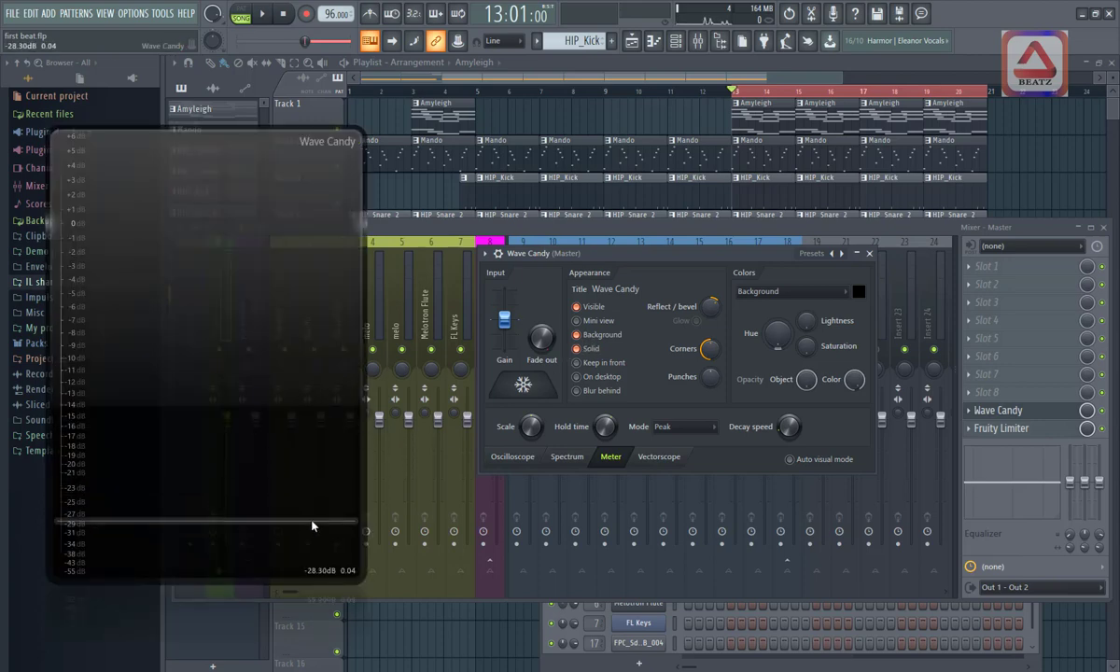
# Freeze the Wave Candy meter, play the song, and unfreeze the meter to compare its behaviour during playback
pyautogui.click(514, 389)
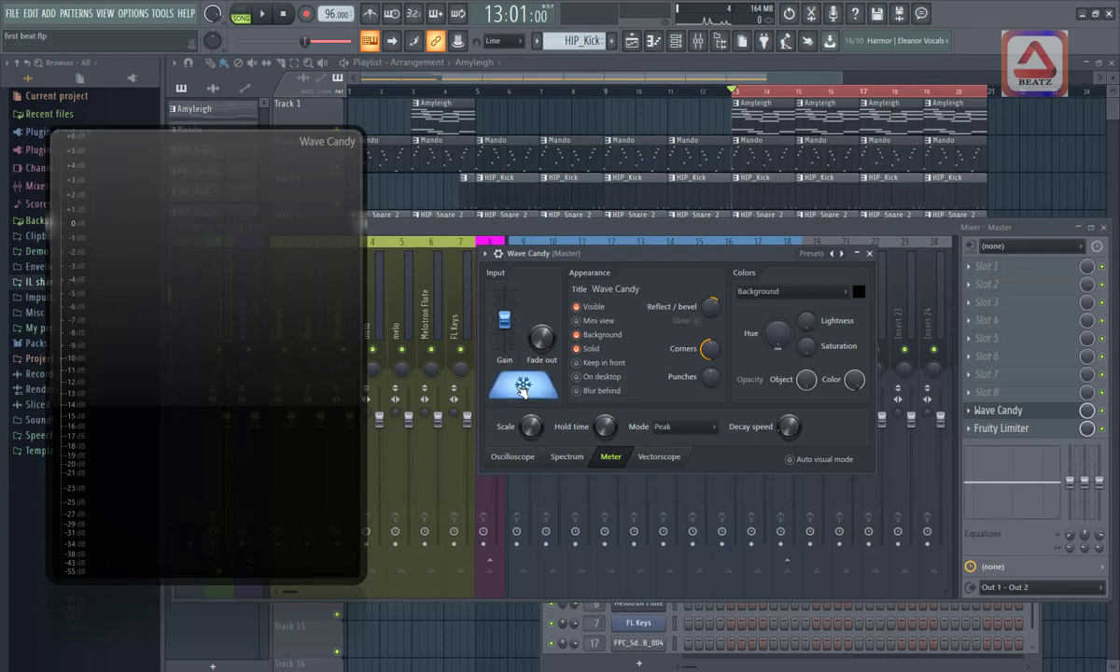
pyautogui.click(526, 387)
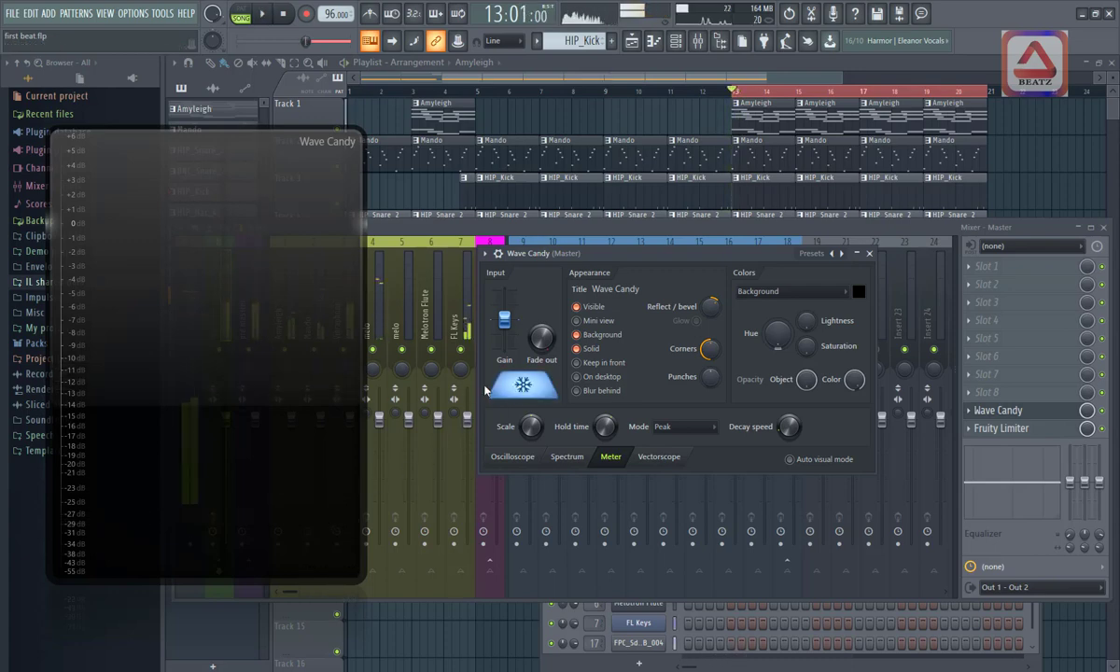
pyautogui.press('space')
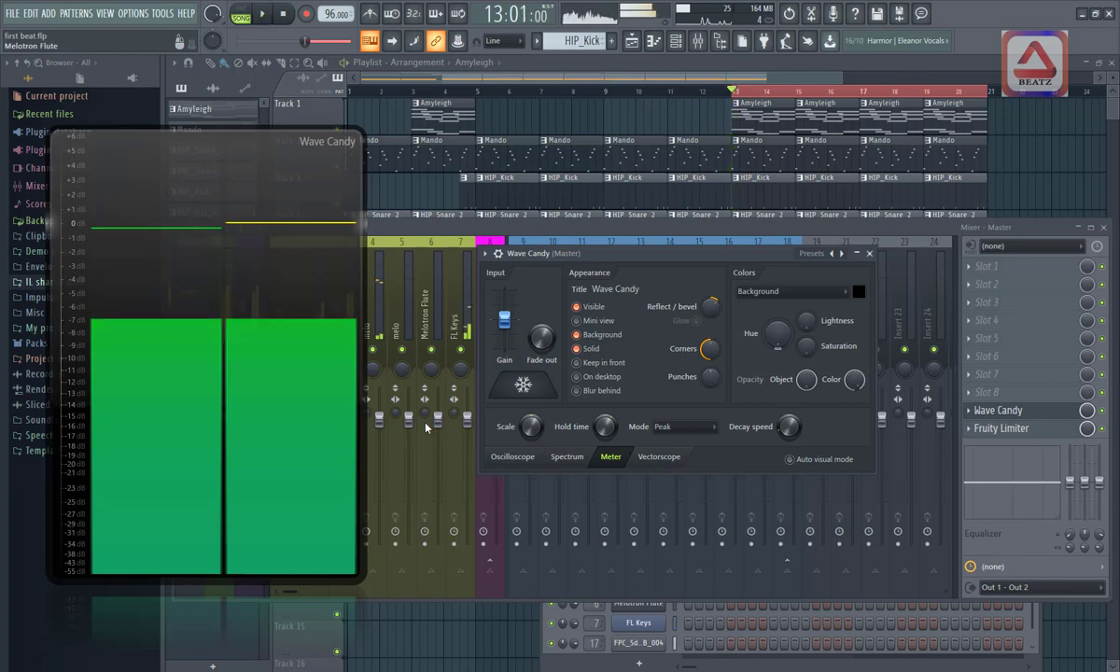
pyautogui.press('space')
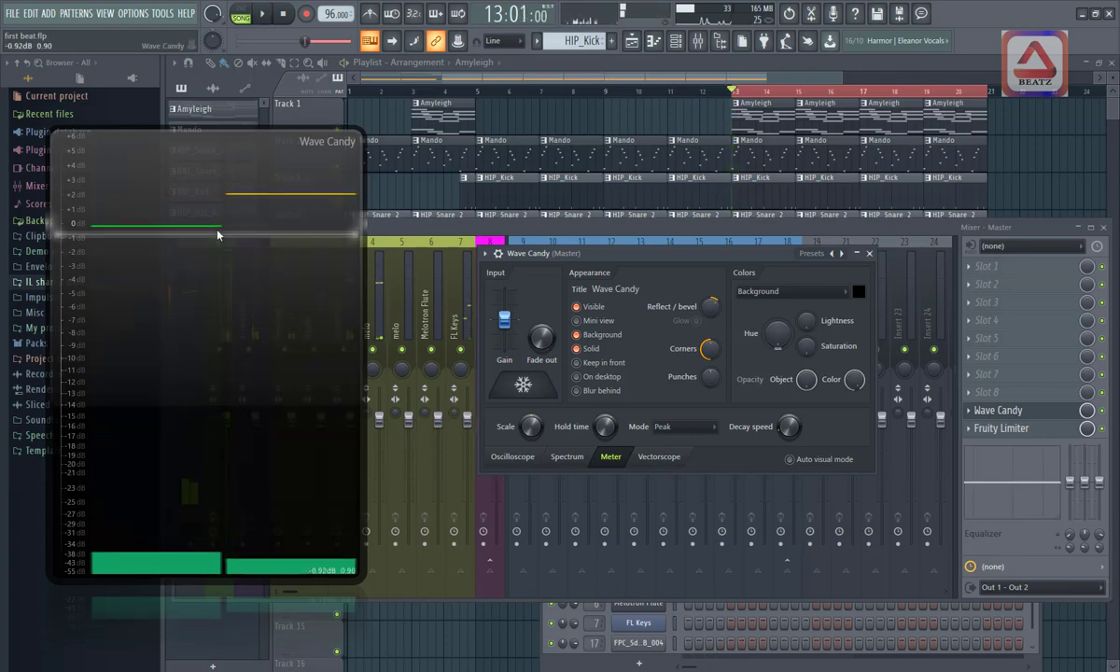
# Freeze the meter during song playback to inspect the held levels, and unfreeze it before closing the Wave Candy settings
pyautogui.press('space')
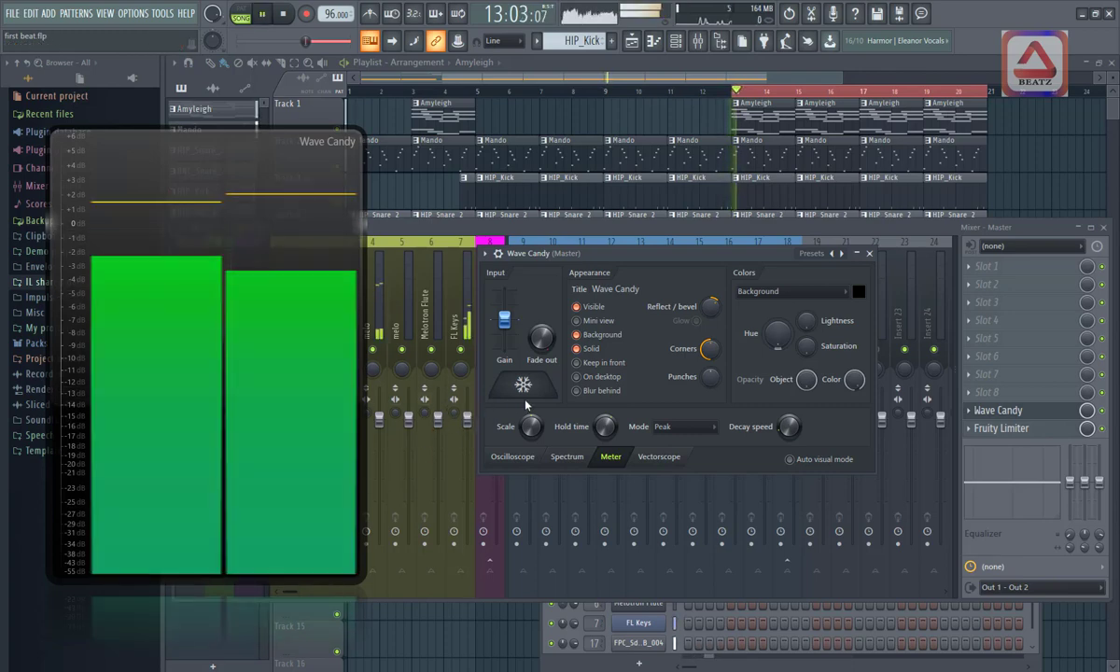
pyautogui.click(526, 386)
pyautogui.press('space')
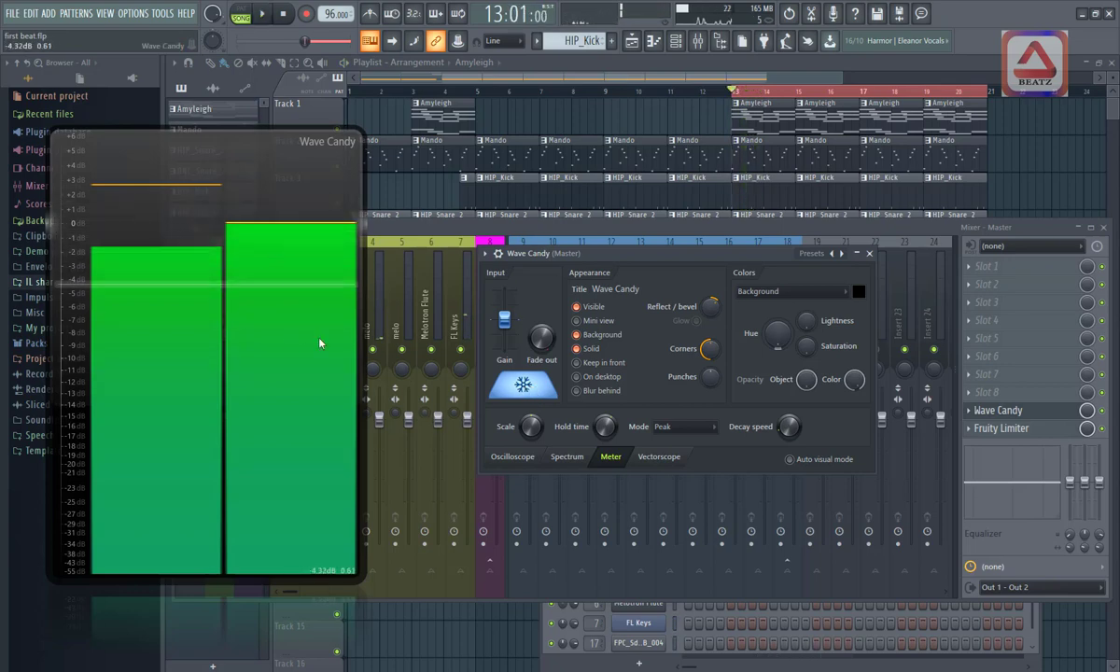
pyautogui.click(525, 387)
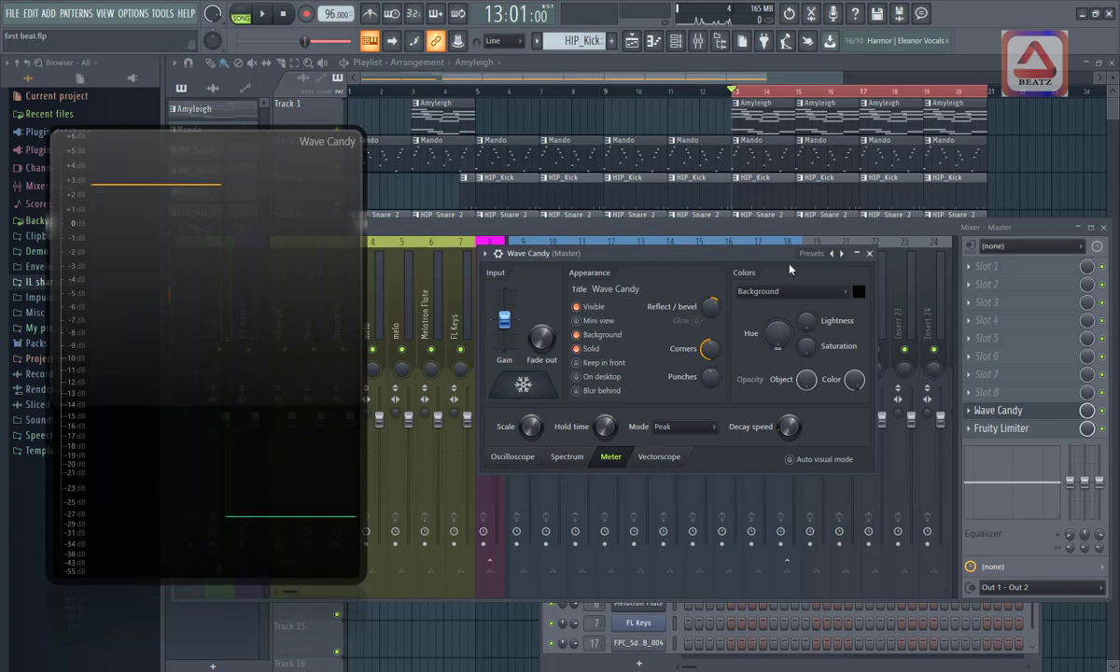
pyautogui.click(869, 253)
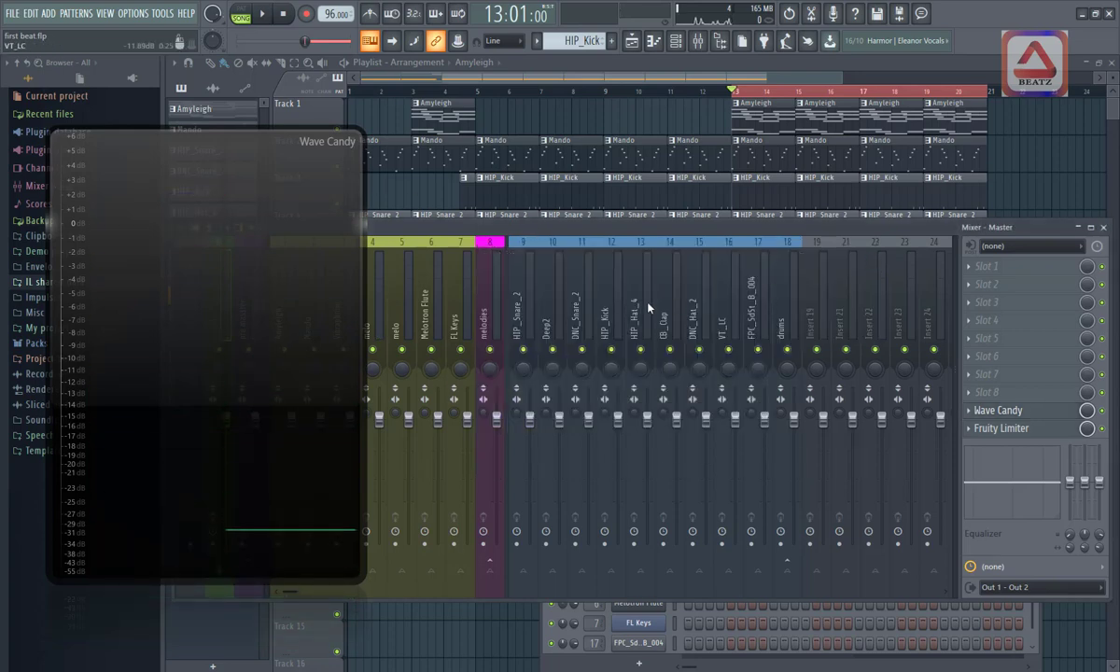